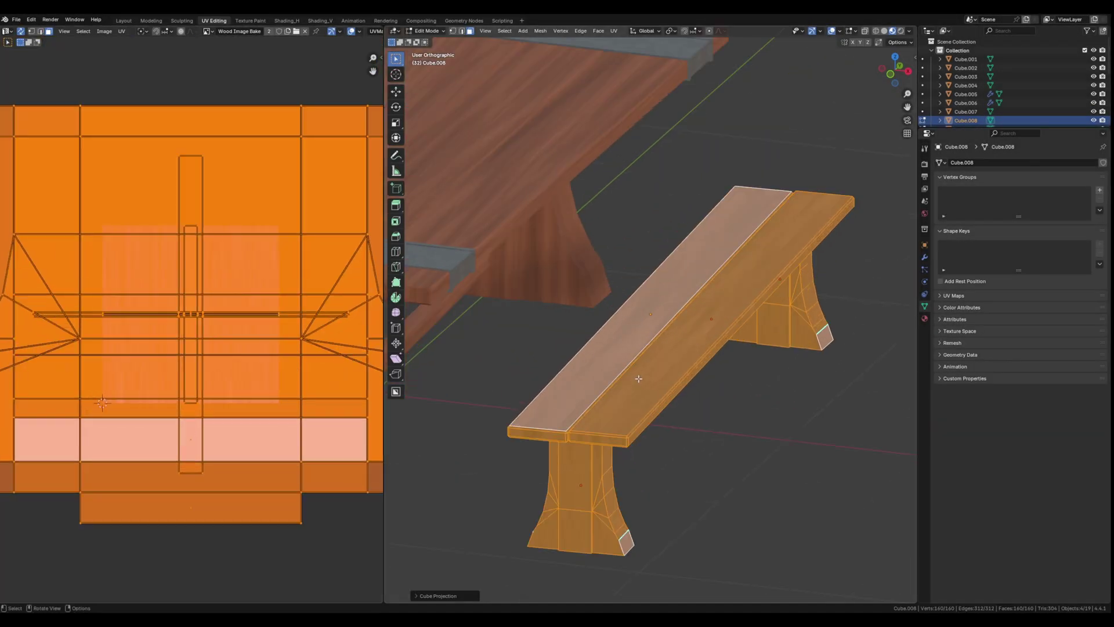
# - Select all of the bench's faces and unwrap them with the Conformal method
pyautogui.click(607, 328)
pyautogui.click(804, 448)
pyautogui.press('a')
pyautogui.press('u')
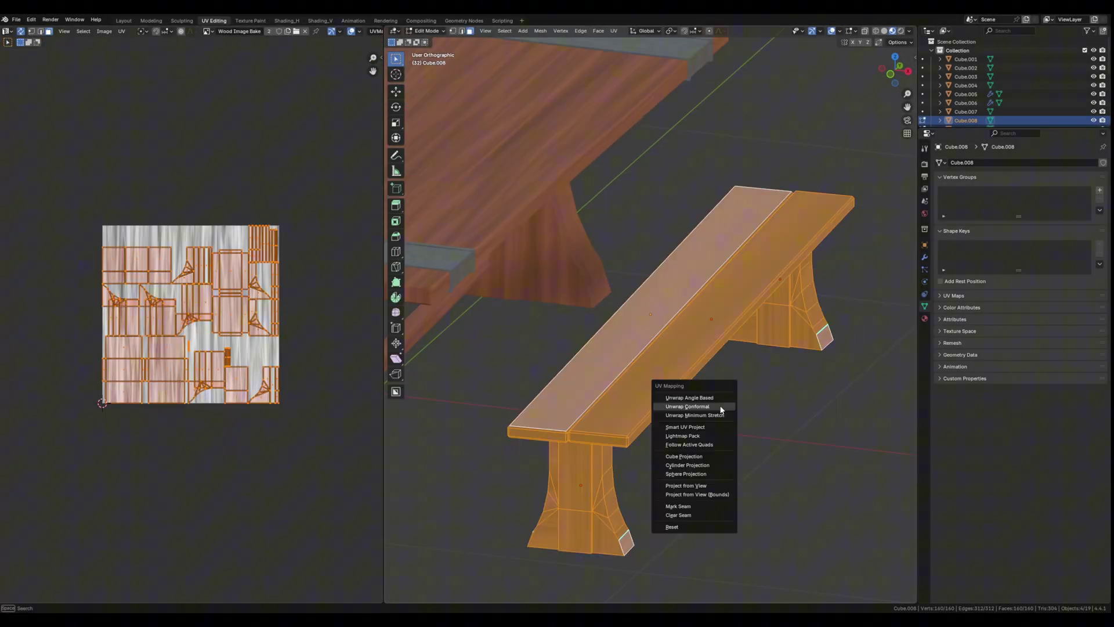
pyautogui.click(721, 406)
# - Edit the table leg's mesh and unwrap its side strip of faces
pyautogui.press('u')
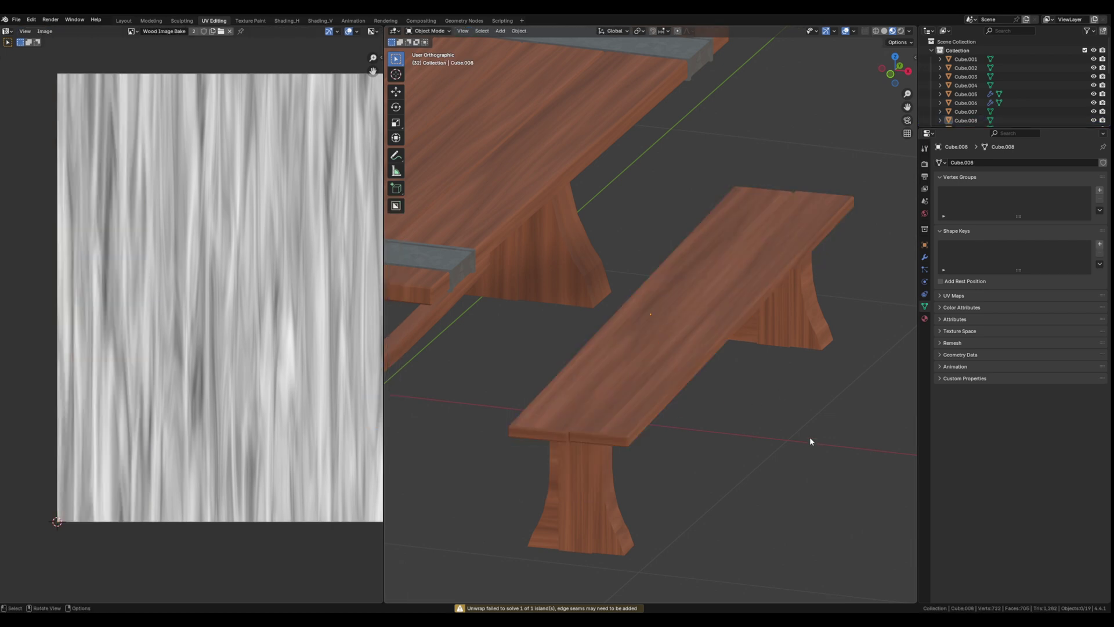
pyautogui.click(575, 380)
pyautogui.press('Tab')
pyautogui.press('Tab')
pyautogui.press('u')
pyautogui.click(554, 529)
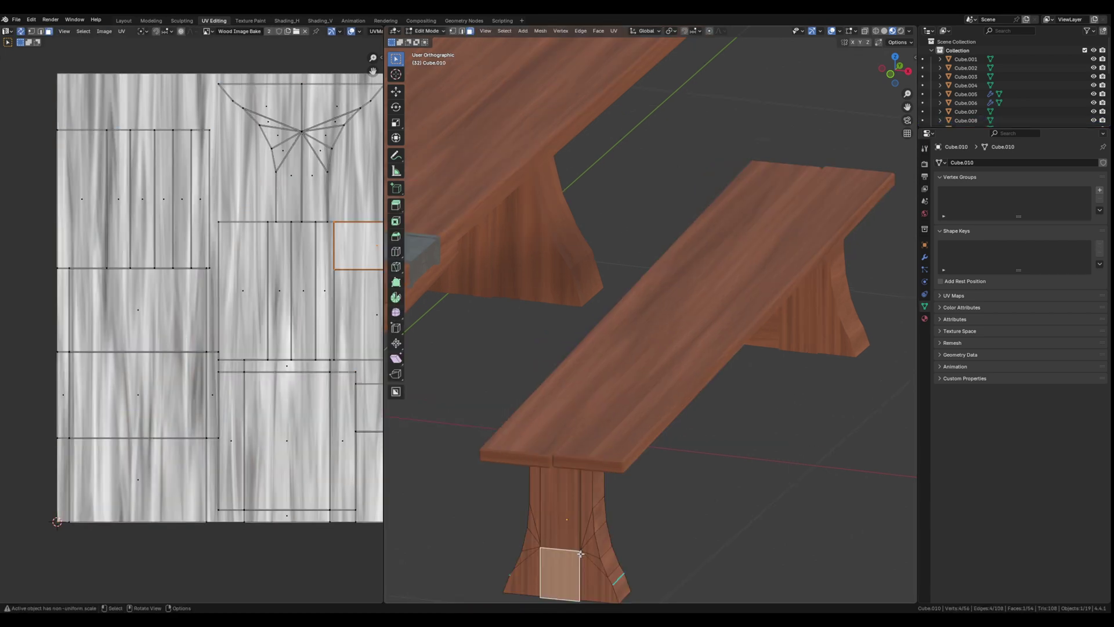
pyautogui.keyDown('alt'); pyautogui.click(746, 347); pyautogui.keyUp('alt')
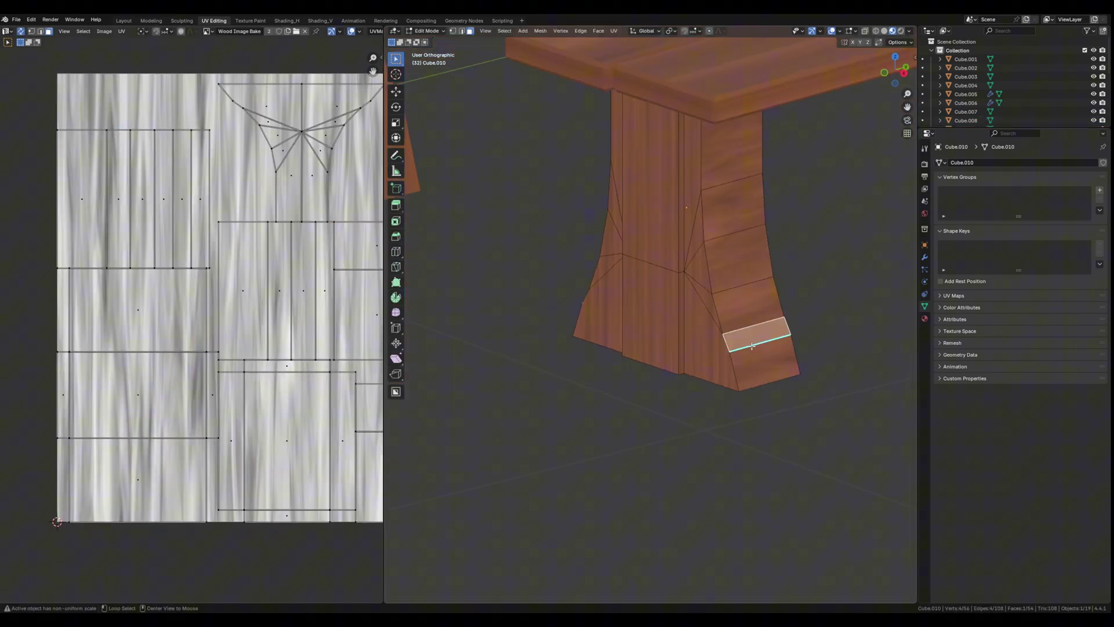
pyautogui.moveTo(764, 369); pyautogui.dragTo(727, 170)
pyautogui.press('u')
pyautogui.click(273, 286)
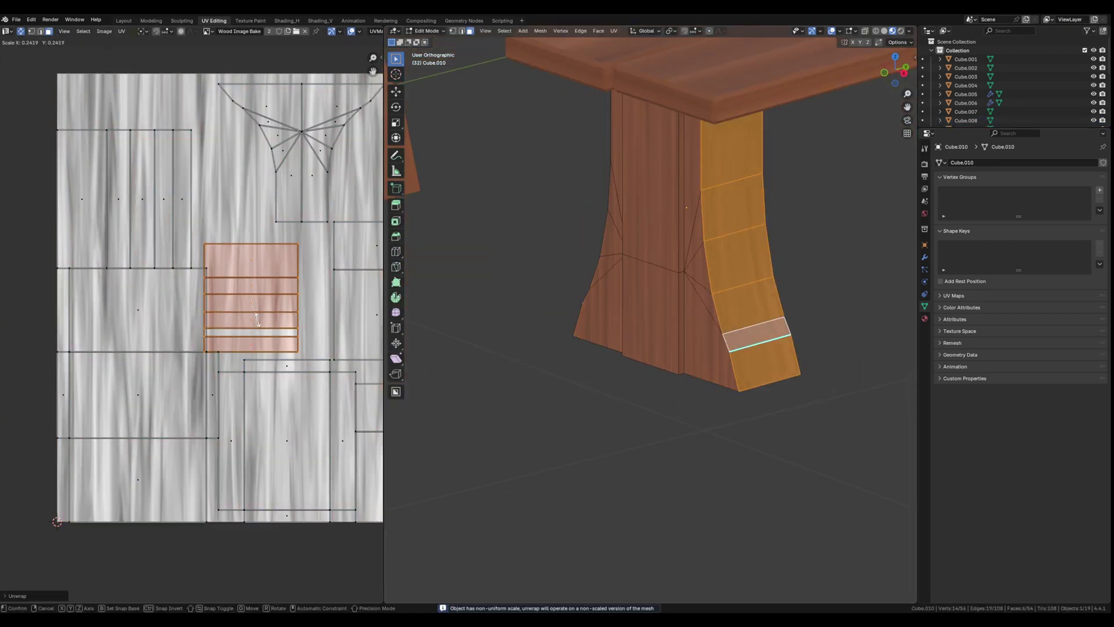
# - Move the leg's strip UV island onto the wood texture
pyautogui.scroll(-2, 174, 291)
pyautogui.press('g')
pyautogui.click(145, 271)
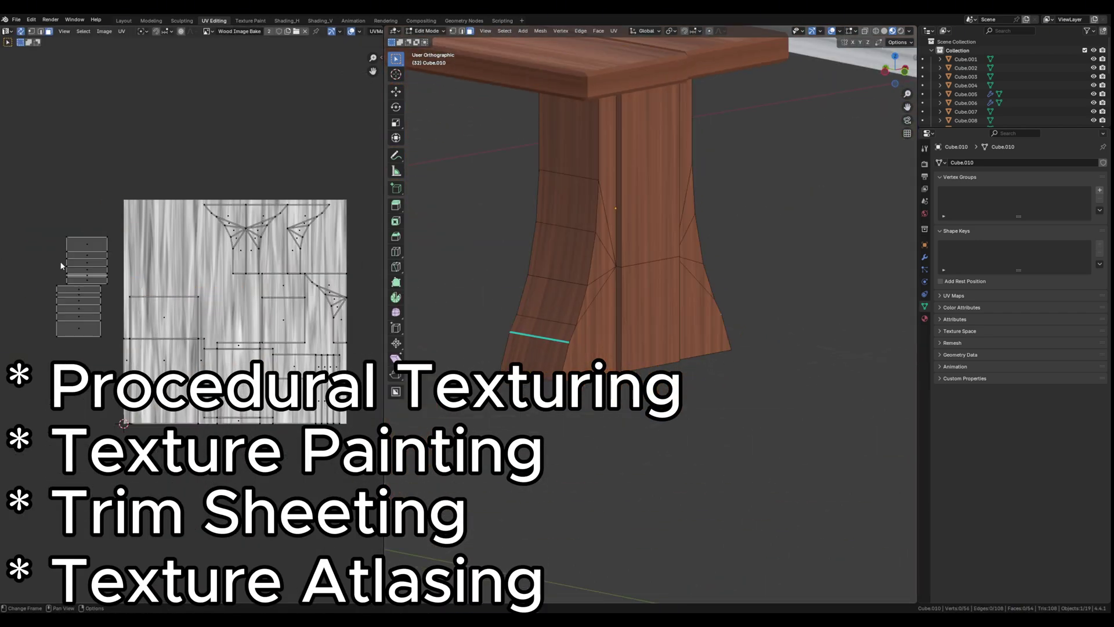
pyautogui.press('g')
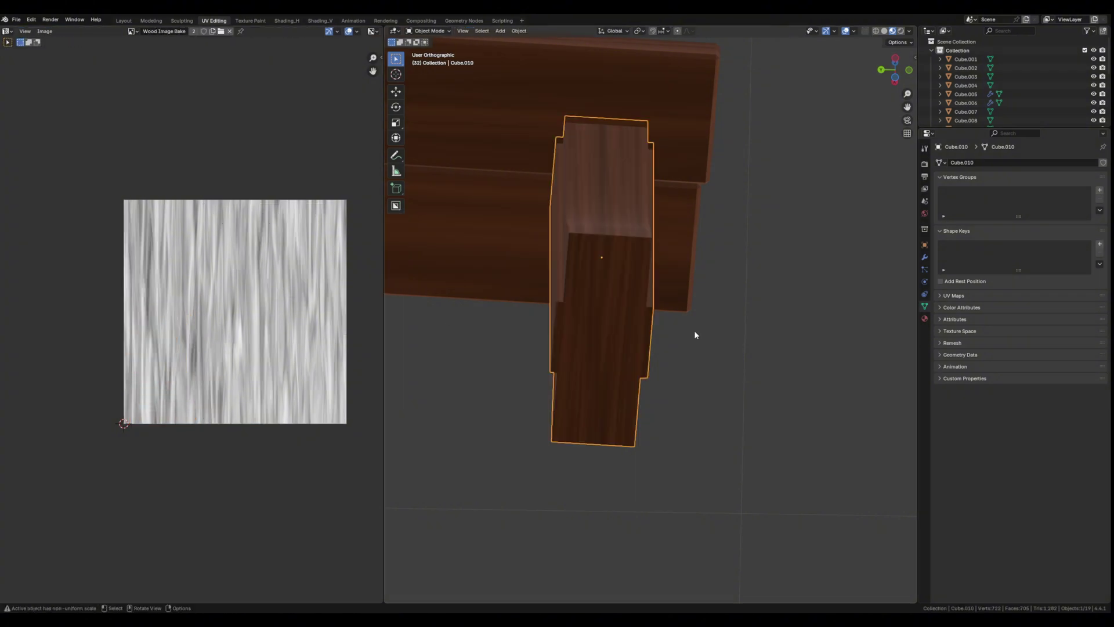
# - Select all the leg's faces and scale their UV islands along the grain
pyautogui.moveTo(694, 333); pyautogui.dragTo(426, 394, button='middle')
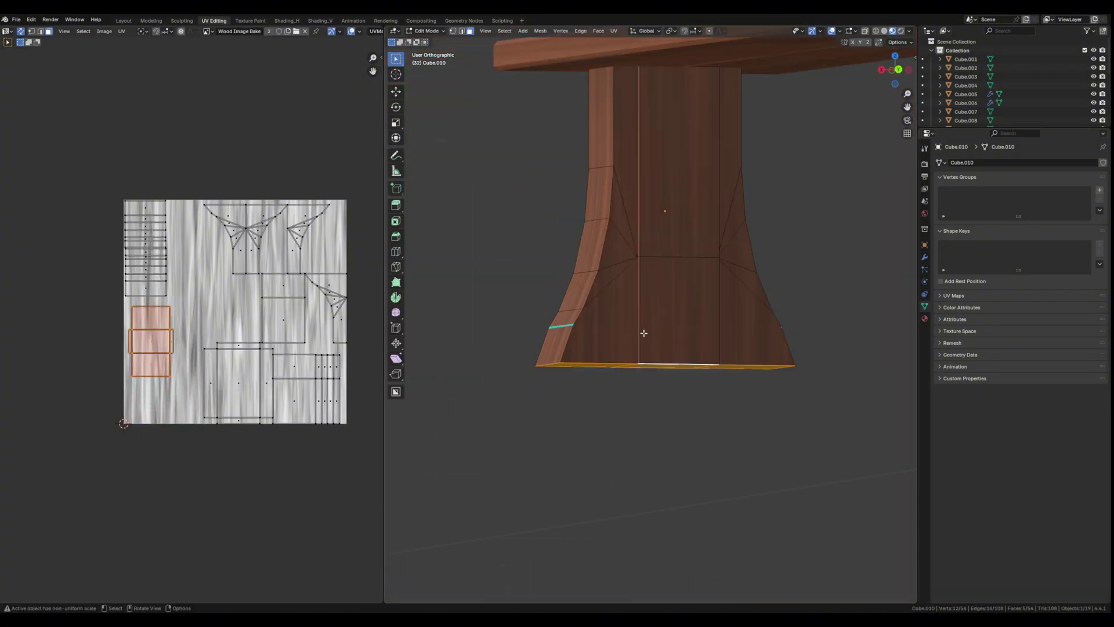
pyautogui.click(679, 311)
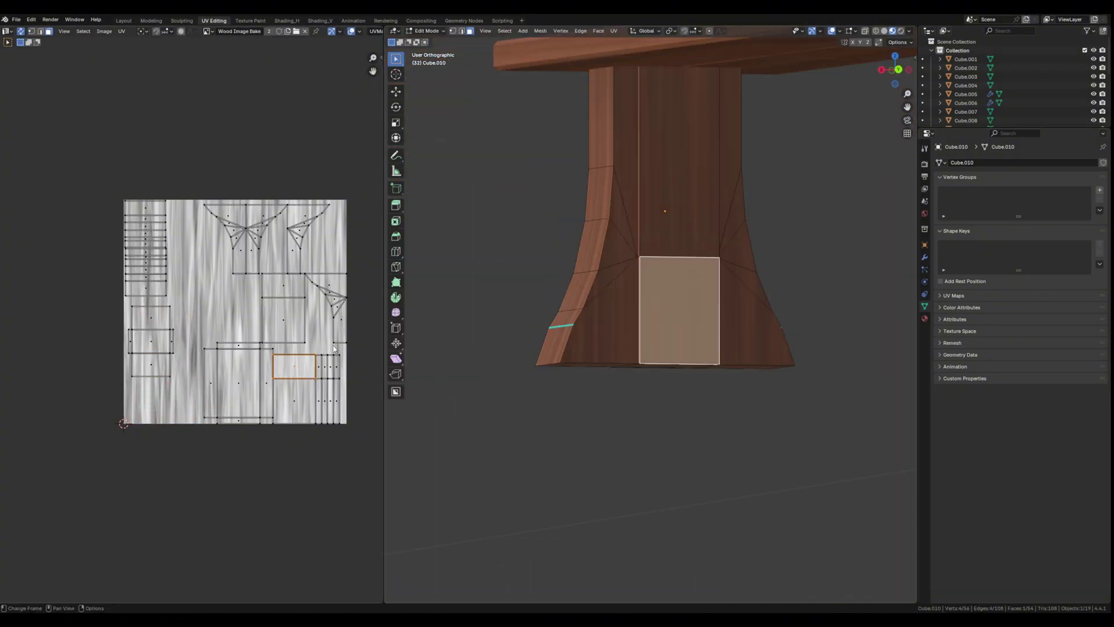
pyautogui.press('a')
pyautogui.press('s')
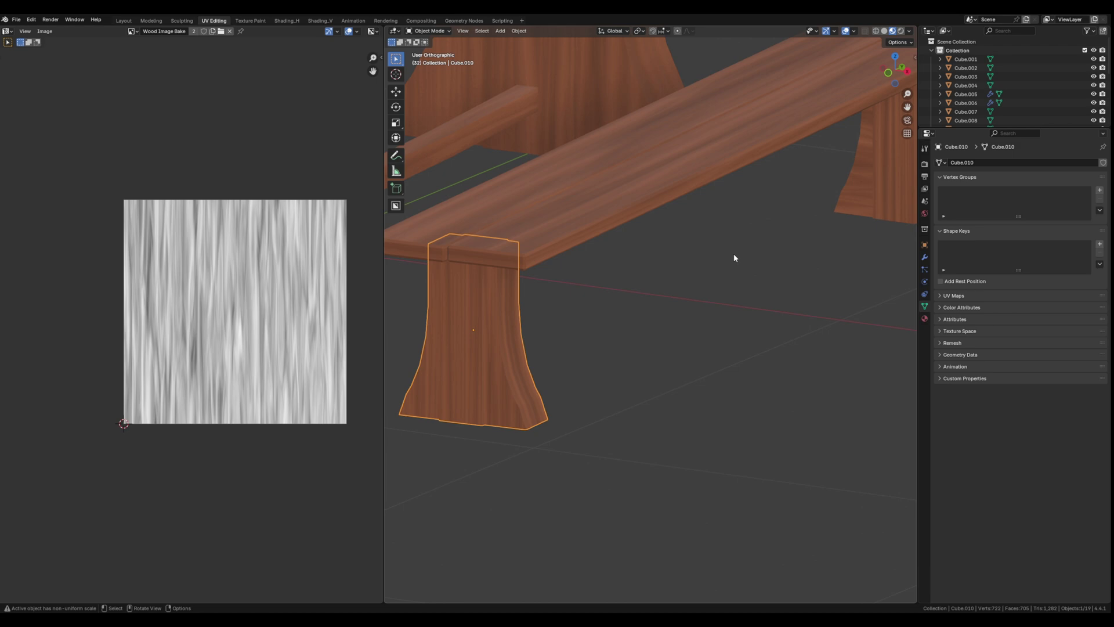
pyautogui.rightClick(485, 378)
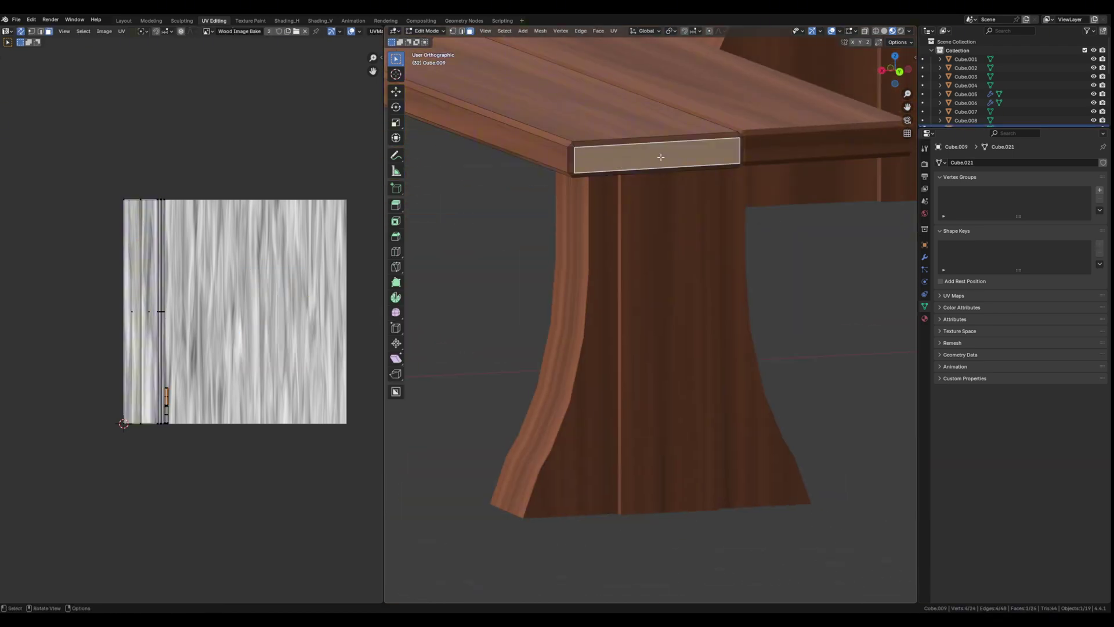
# - Zoom and pan across the weapon and shield rows, leaving every object deselected
pyautogui.scroll(6, 296, 482)
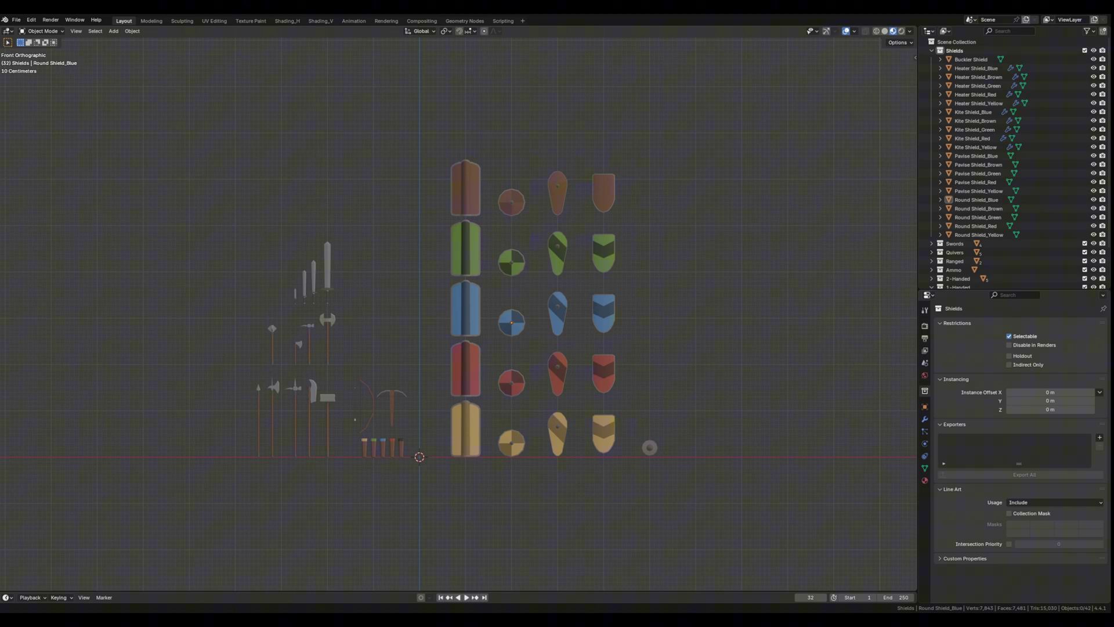
pyautogui.scroll(4, 685, 408)
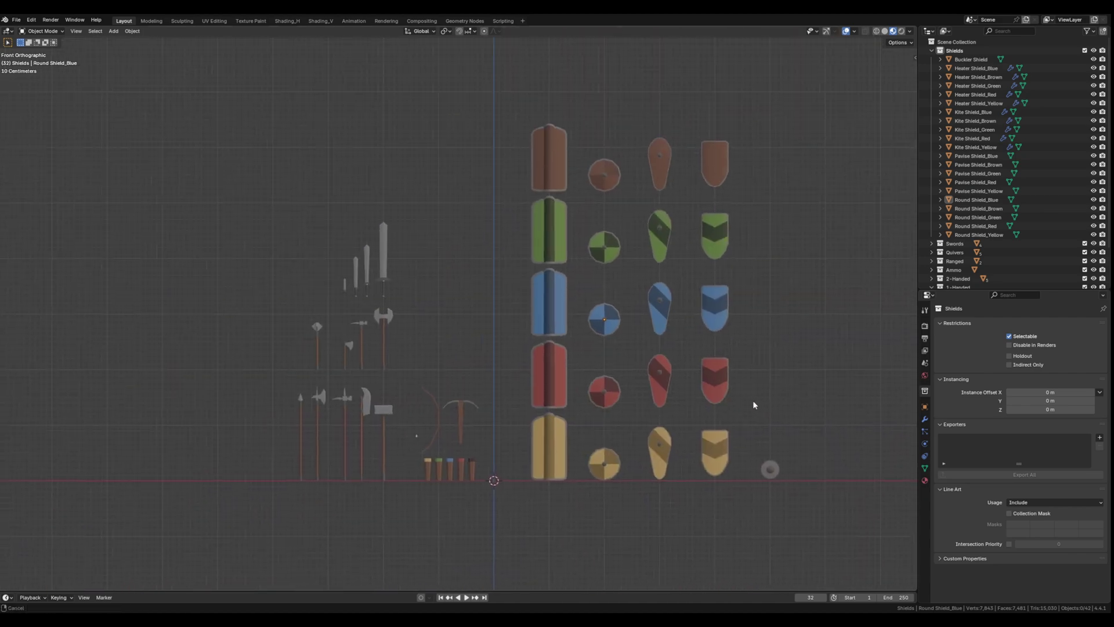
pyautogui.keyDown('shift'); pyautogui.moveTo(762, 402); pyautogui.dragTo(649, 403, button='middle'); pyautogui.keyUp('shift')
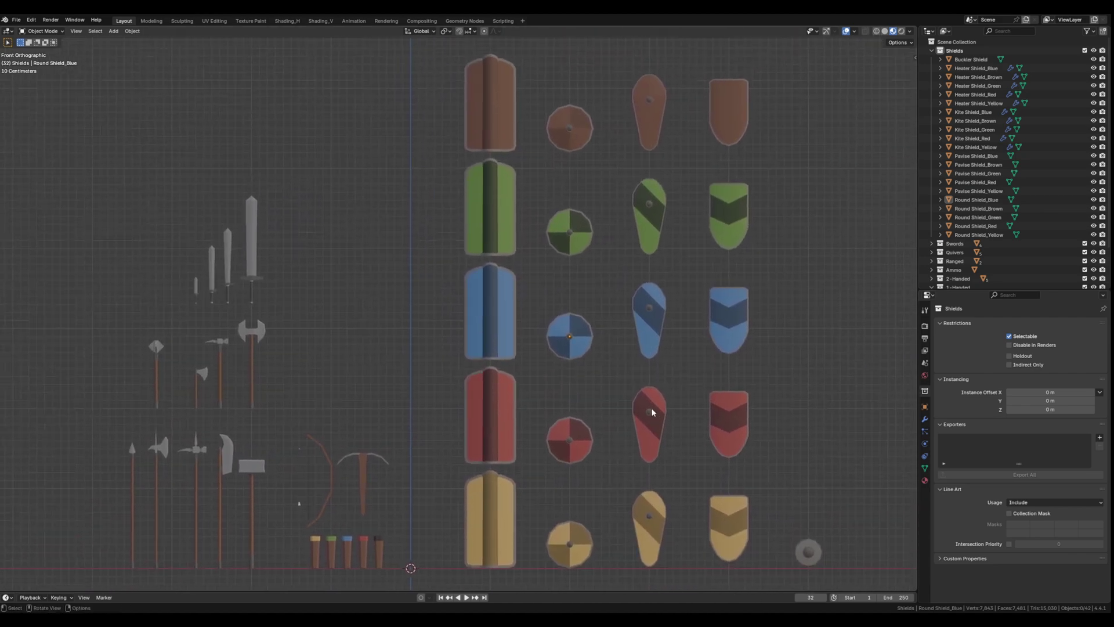
pyautogui.moveTo(99, 45); pyautogui.dragTo(861, 573)
pyautogui.click(878, 491)
# - Frame the red round shield, then orbit to the back of the blue round shield
pyautogui.press('KP_Decimal')
pyautogui.moveTo(542, 336); pyautogui.dragTo(726, 381, button='middle')
pyautogui.scroll(-5, 547, 329)
pyautogui.moveTo(547, 328); pyautogui.dragTo(462, 358, button='middle')
pyautogui.click(444, 186)
pyautogui.moveTo(444, 186); pyautogui.dragTo(821, 356, button='middle')
# - View the blue round shield in front orthographic view and adjust the zoom
pyautogui.scroll(-4, 335, 323)
pyautogui.press('KP_1')
pyautogui.scroll(-2, 493, 319)
pyautogui.scroll(5, 812, 348)
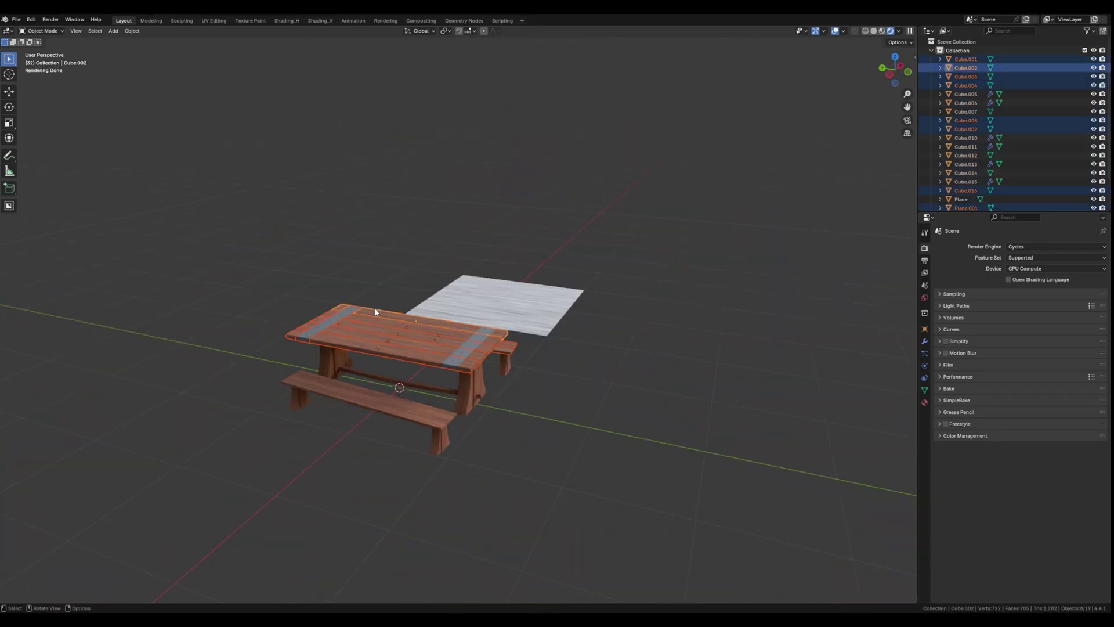
# - Rotate the shield's UV island 180° and select the narrow strip island
pyautogui.moveTo(375, 307); pyautogui.dragTo(534, 348, button='middle')
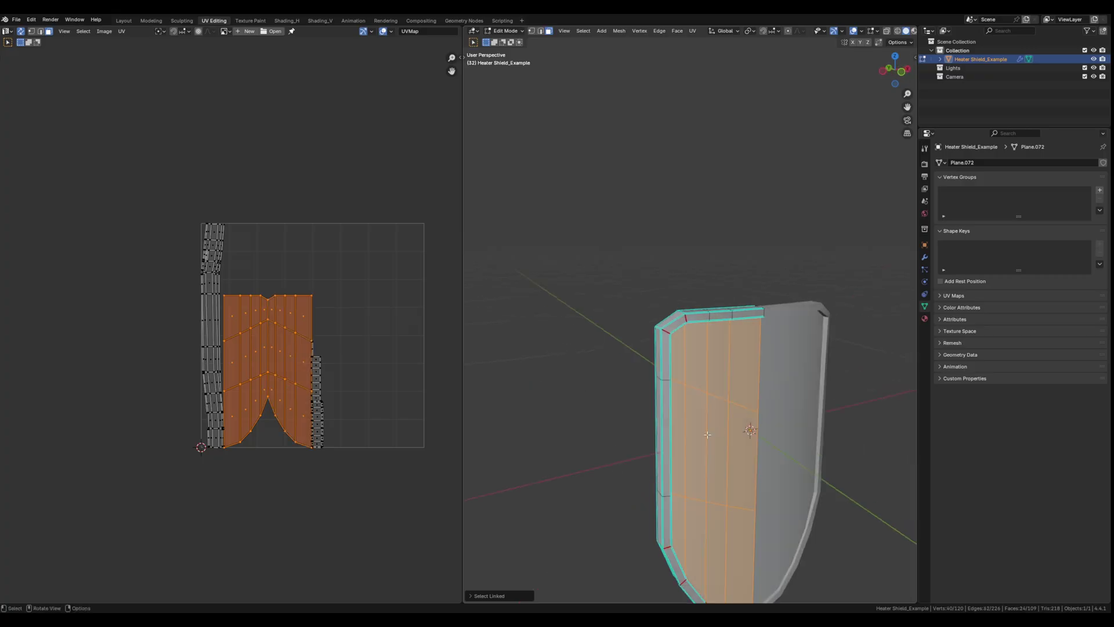
pyautogui.write('r180')
pyautogui.press('Return')
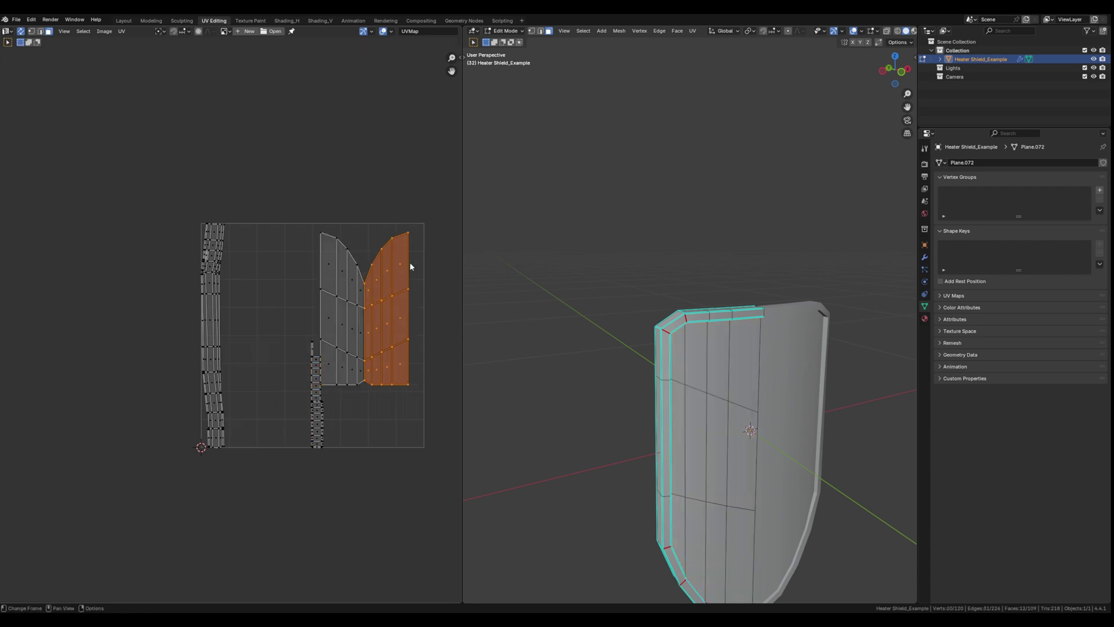
pyautogui.press('l')
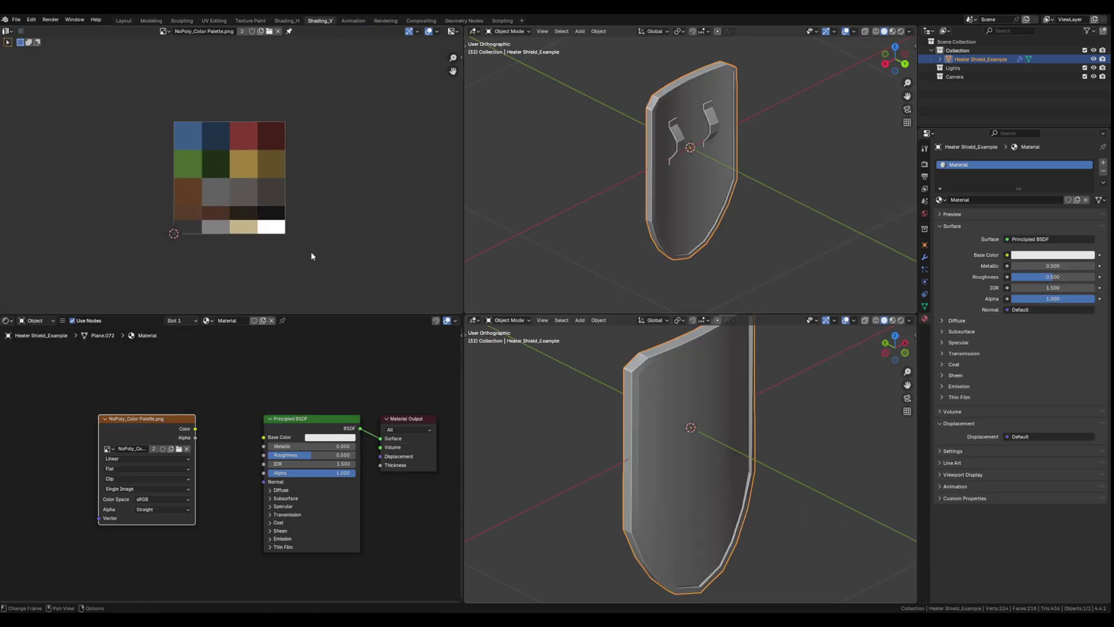
# - Switch the viewport to Material Preview and shift the image texture node right
pyautogui.press('z')
pyautogui.click(669, 192)
pyautogui.moveTo(667, 187); pyautogui.dragTo(754, 200, button='middle')
pyautogui.moveTo(145, 418); pyautogui.dragTo(193, 418)
pyautogui.press('Tab')
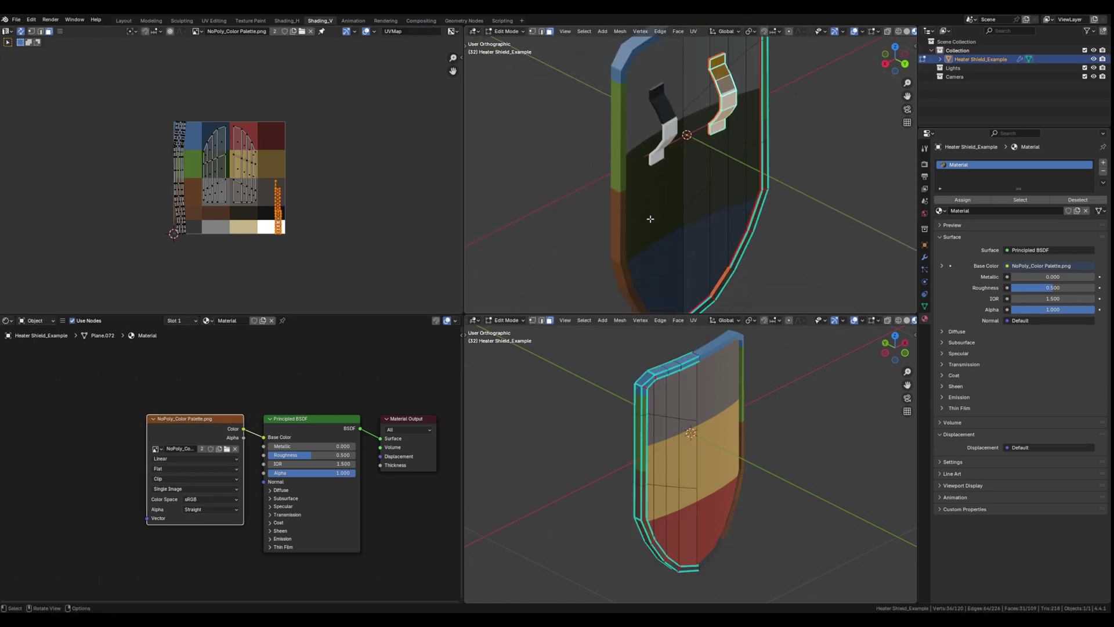
pyautogui.scroll(4, 264, 181)
# - Rotate the strap's UV strip 90° to horizontal and scale the rim island
pyautogui.write('r90')
pyautogui.press('Return')
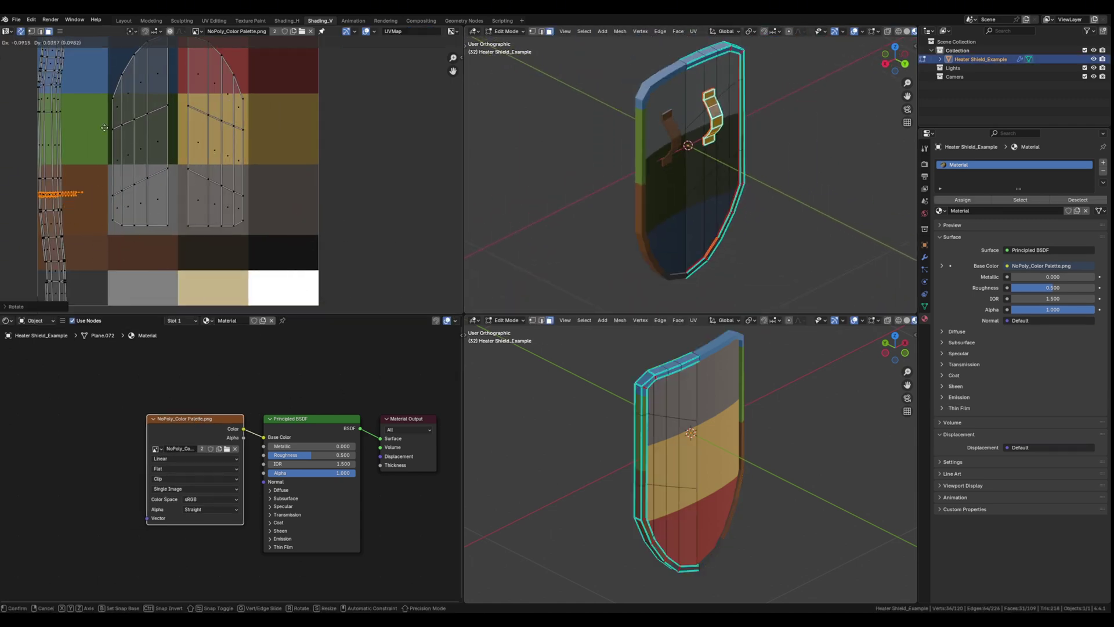
pyautogui.scroll(-2, 312, 278)
pyautogui.click(203, 241)
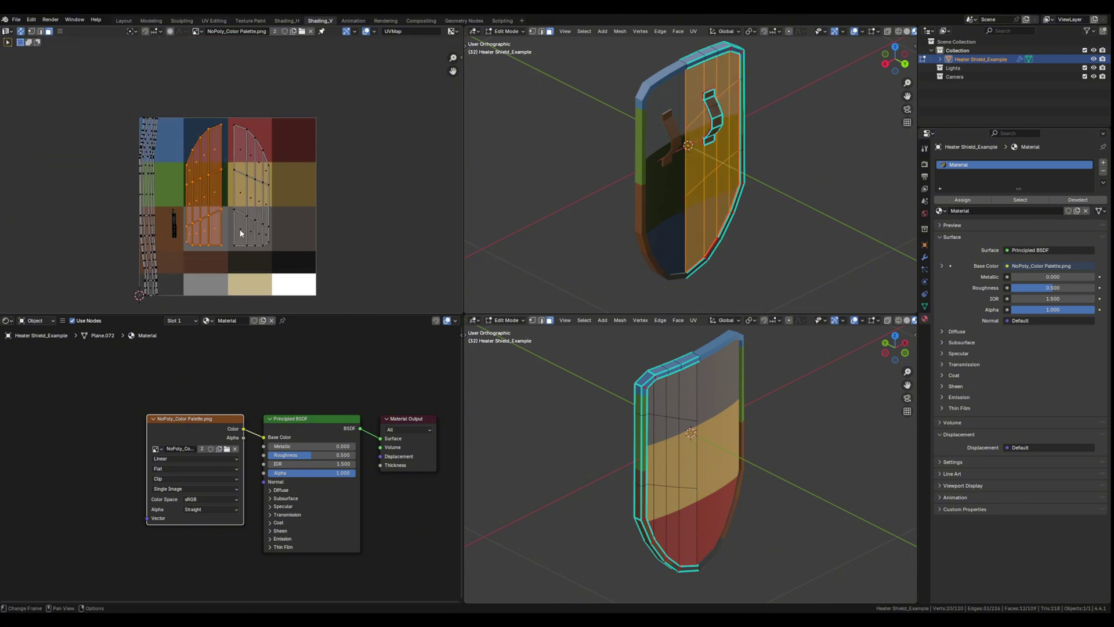
pyautogui.press('s')
pyautogui.click(201, 186)
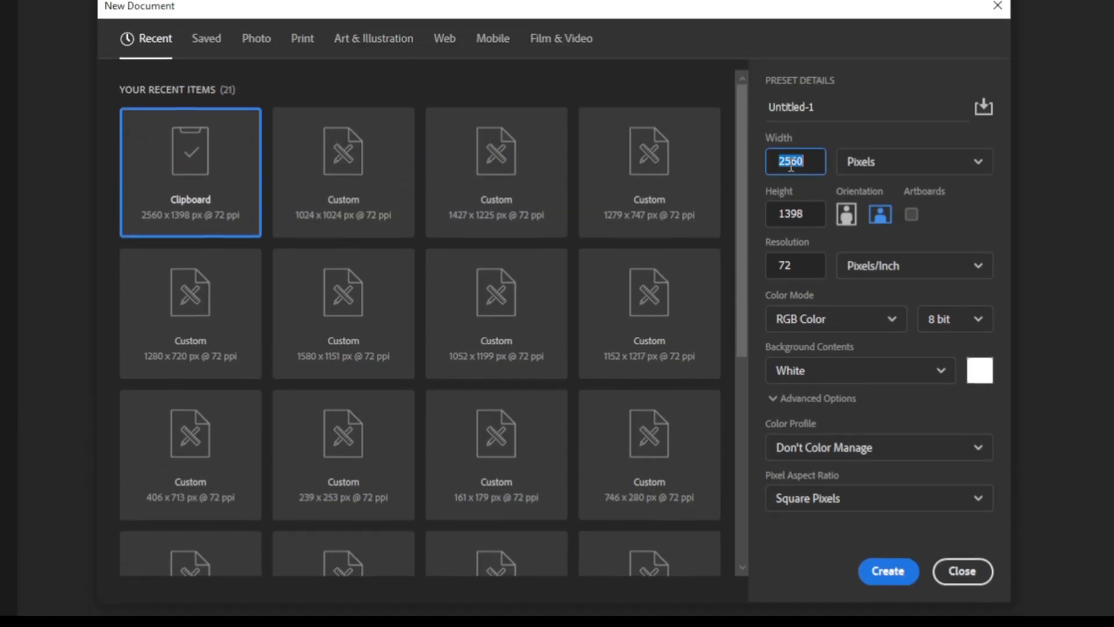
# - Create a new 1024×1024 px document
pyautogui.click(783, 174)
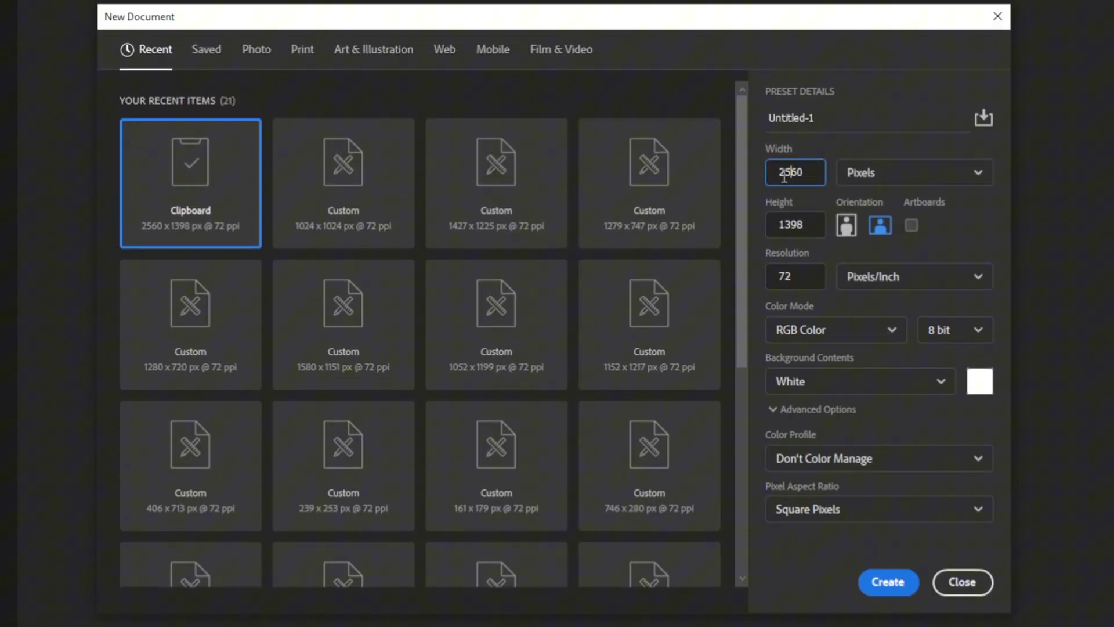
pyautogui.press('Tab')
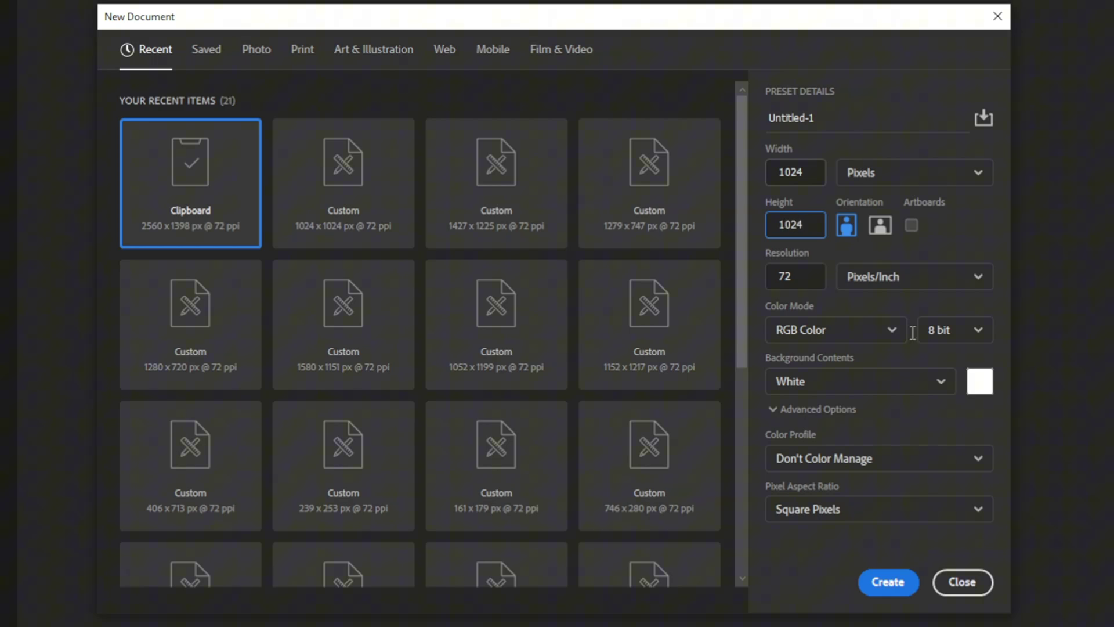
pyautogui.click(886, 583)
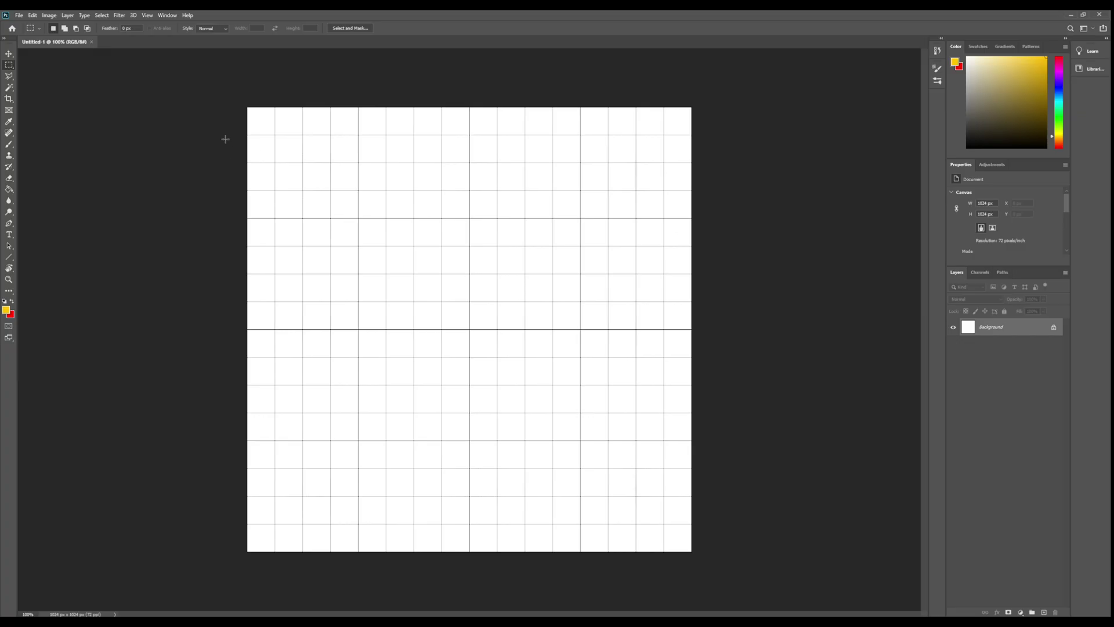
# - Fill the grid squares with cyan, blue, purple, green and light green
pyautogui.click(323, 174)
pyautogui.click(419, 174)
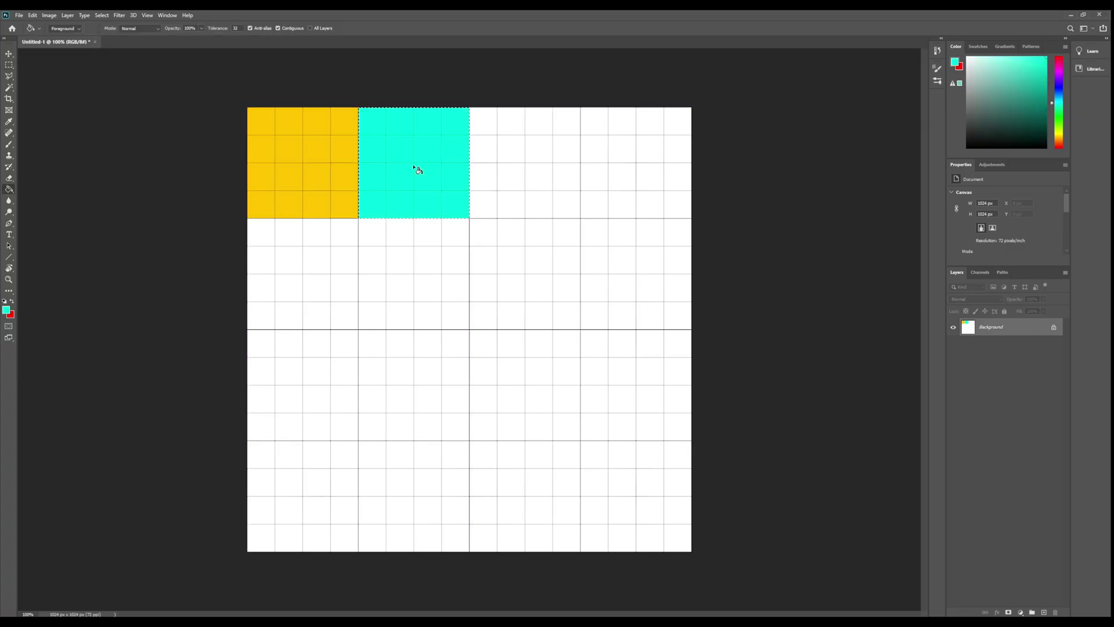
pyautogui.click(495, 164)
pyautogui.click(623, 143)
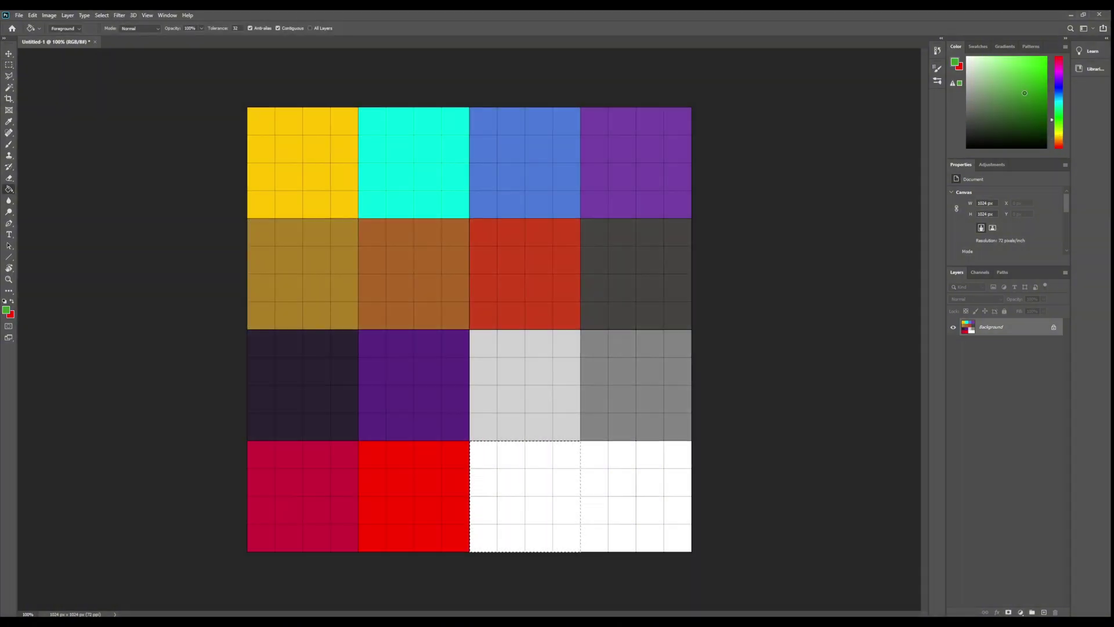
pyautogui.click(525, 496)
pyautogui.click(654, 524)
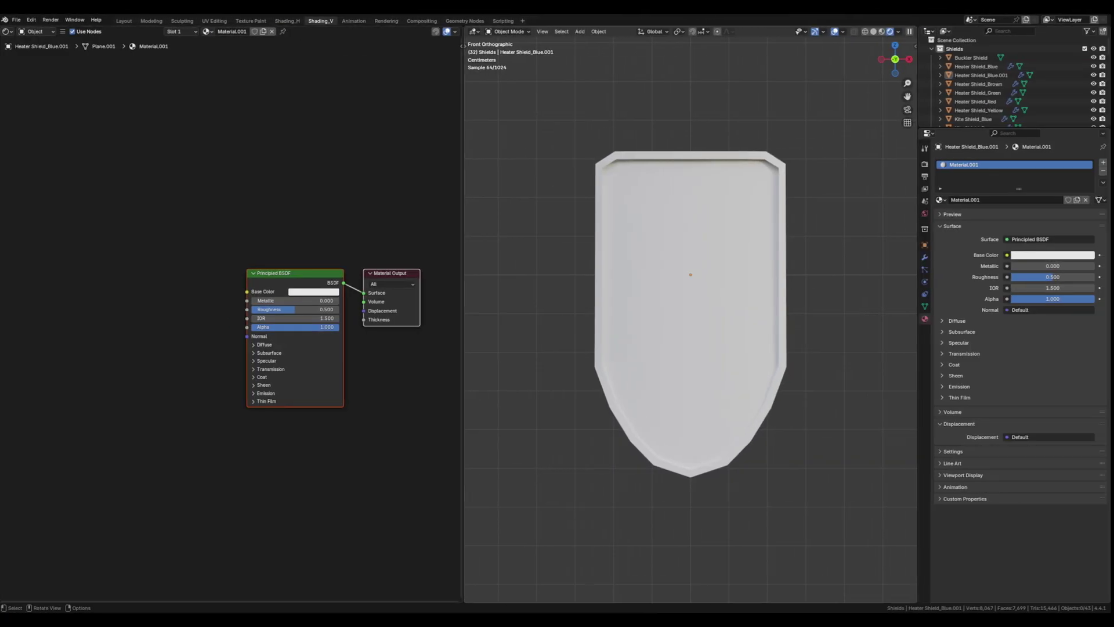
# - Add a Color Atlas.png texture node, show it in an Image Editor, link it to Base Color
pyautogui.hotkey('ctrl', 'v')
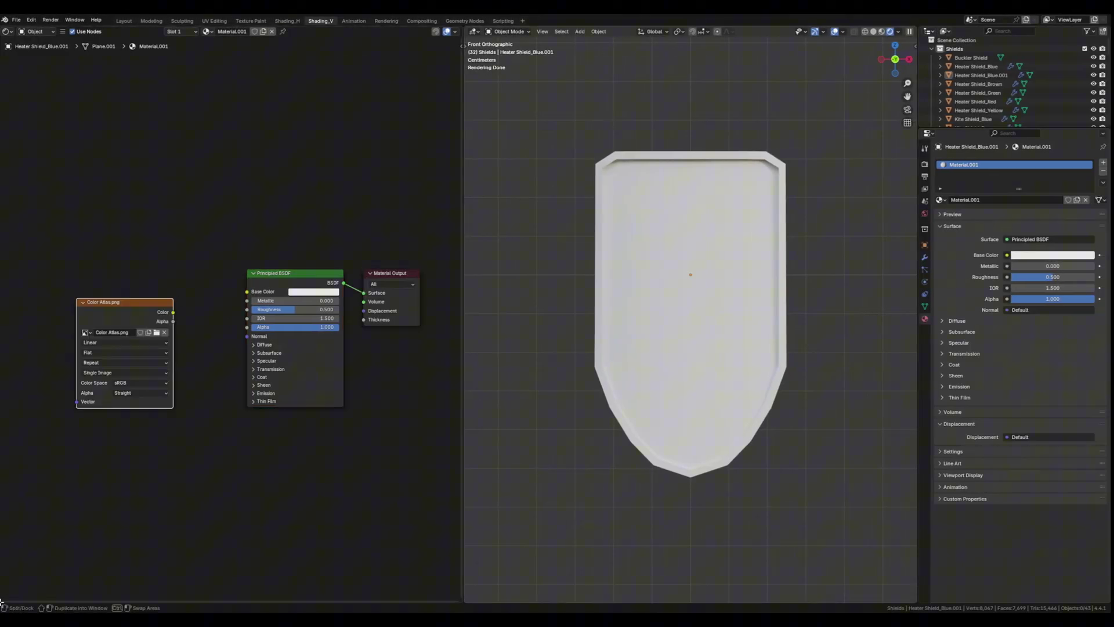
pyautogui.moveTo(1, 602); pyautogui.dragTo(9, 342)
pyautogui.click(7, 349)
pyautogui.click(35, 406)
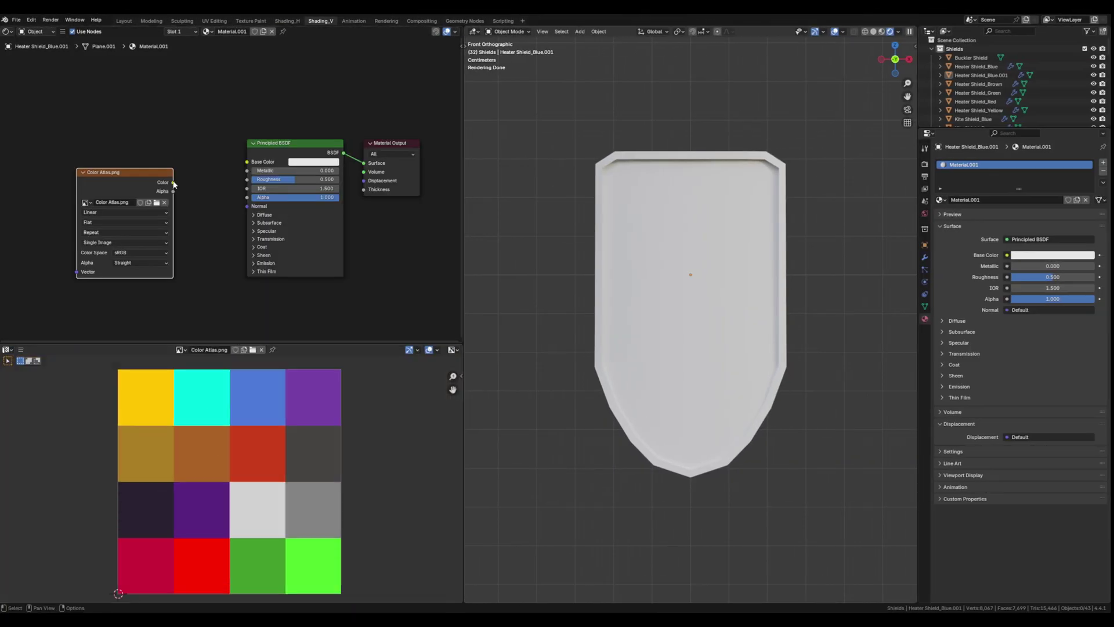
pyautogui.moveTo(172, 183); pyautogui.dragTo(246, 162)
# - Move the shield face UVs onto orange, the band onto cyan, the handle onto grey
pyautogui.moveTo(676, 340)
pyautogui.mouseDown(button='middle')
pyautogui.moveTo(696, 360)
pyautogui.moveTo(677, 377)
pyautogui.moveTo(655, 336)
pyautogui.mouseUp(button='middle')
pyautogui.press('Tab')
pyautogui.moveTo(145, 400); pyautogui.dragTo(203, 456)
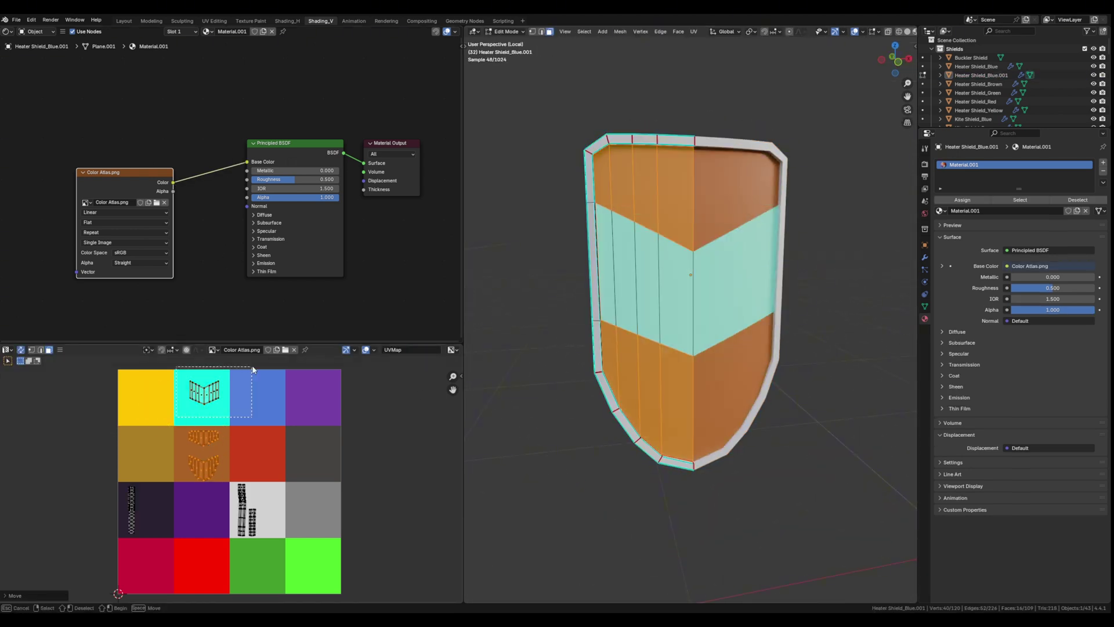
pyautogui.moveTo(203, 395); pyautogui.dragTo(148, 449)
pyautogui.press('g')
pyautogui.click(337, 471)
# - Place the strap UVs on another atlas tile and set roughness to 0.900
pyautogui.click(131, 509)
pyautogui.moveTo(684, 348); pyautogui.dragTo(580, 348, button='middle')
pyautogui.press('g')
pyautogui.click(349, 471)
pyautogui.press('Tab')
pyautogui.moveTo(783, 387); pyautogui.dragTo(504, 399, button='middle')
pyautogui.press('Return')
# - Move the shield's UV islands onto different colour tiles and preview the result
pyautogui.moveTo(734, 169); pyautogui.dragTo(928, 256, button='middle')
pyautogui.press('Tab')
pyautogui.press('g')
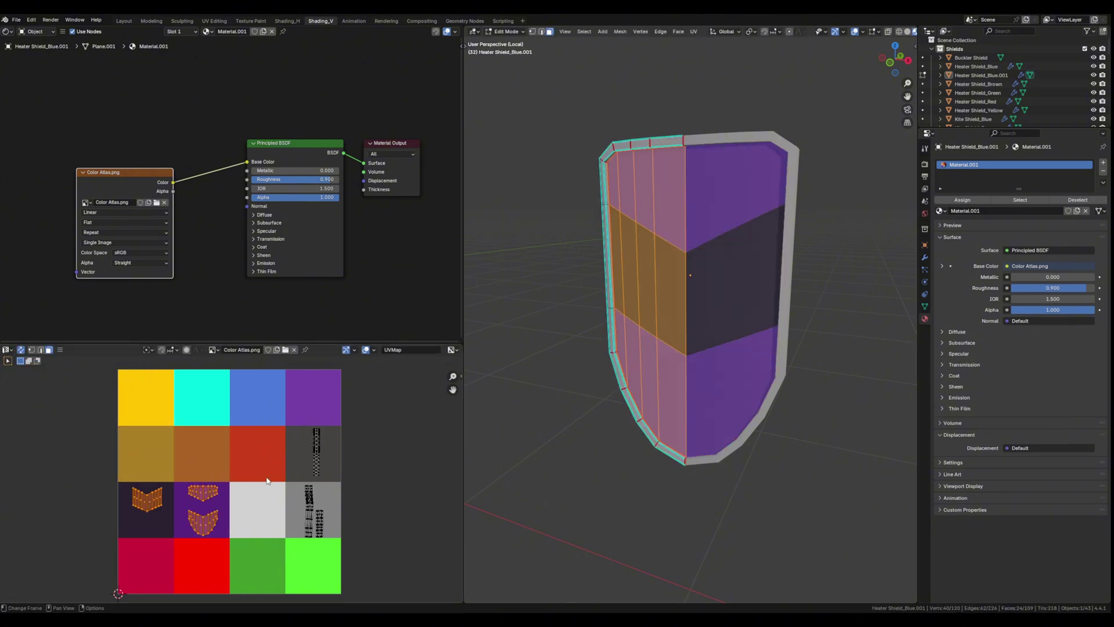
pyautogui.click(243, 522)
pyautogui.press('Tab')
pyautogui.press('Tab')
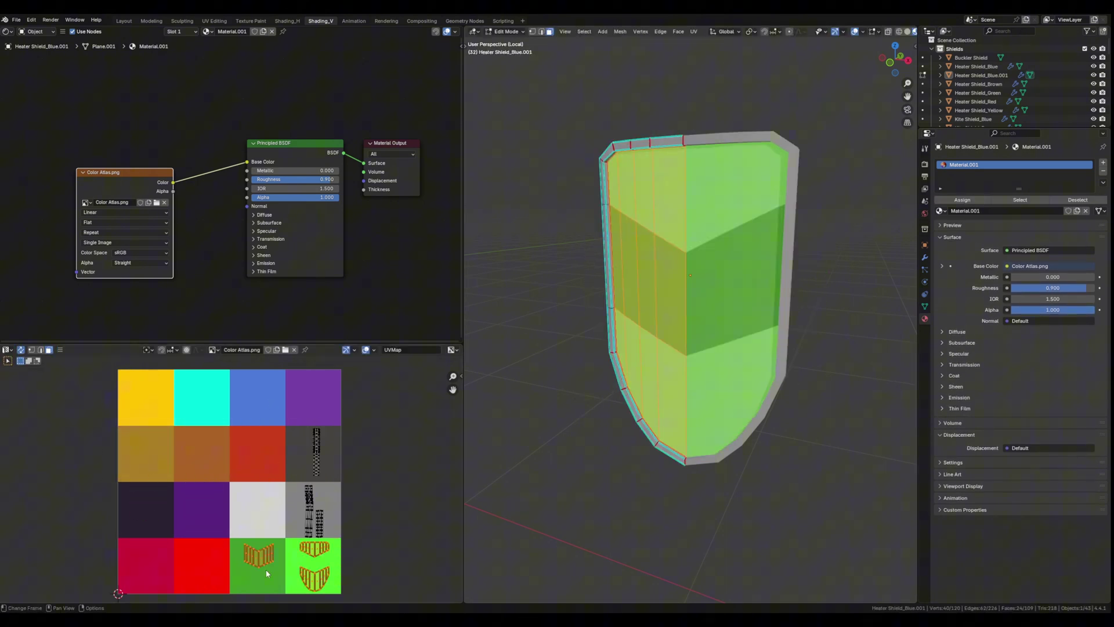
pyautogui.press('g')
pyautogui.click(268, 406)
pyautogui.press('g')
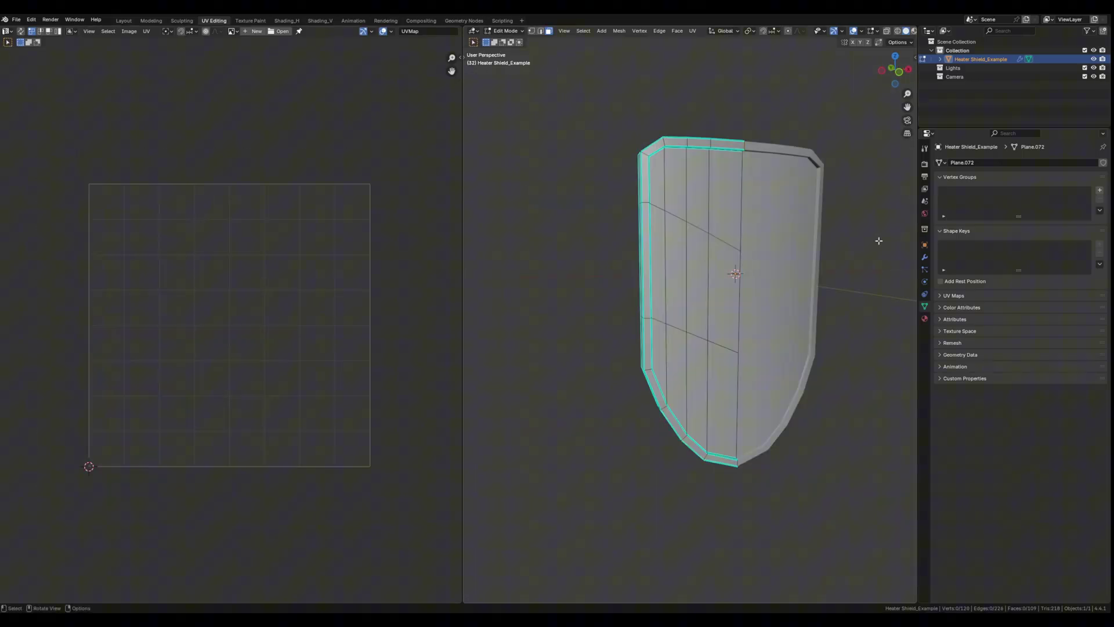
# - Mark the edge loop around the shield's rim as a seam
pyautogui.scroll(3, 849, 277)
pyautogui.hotkey('alt', 'a')
pyautogui.moveTo(849, 277); pyautogui.dragTo(580, 308, button='middle')
pyautogui.scroll(-2, 638, 261)
pyautogui.moveTo(638, 261); pyautogui.dragTo(565, 316, button='middle')
pyautogui.rightClick(564, 316)
pyautogui.click(551, 237)
# - Select all the shield's faces and unwrap them into UV islands
pyautogui.scroll(4, 660, 213)
pyautogui.moveTo(660, 213); pyautogui.dragTo(678, 263, button='middle')
pyautogui.press('a')
pyautogui.press('u')
pyautogui.click(599, 263)
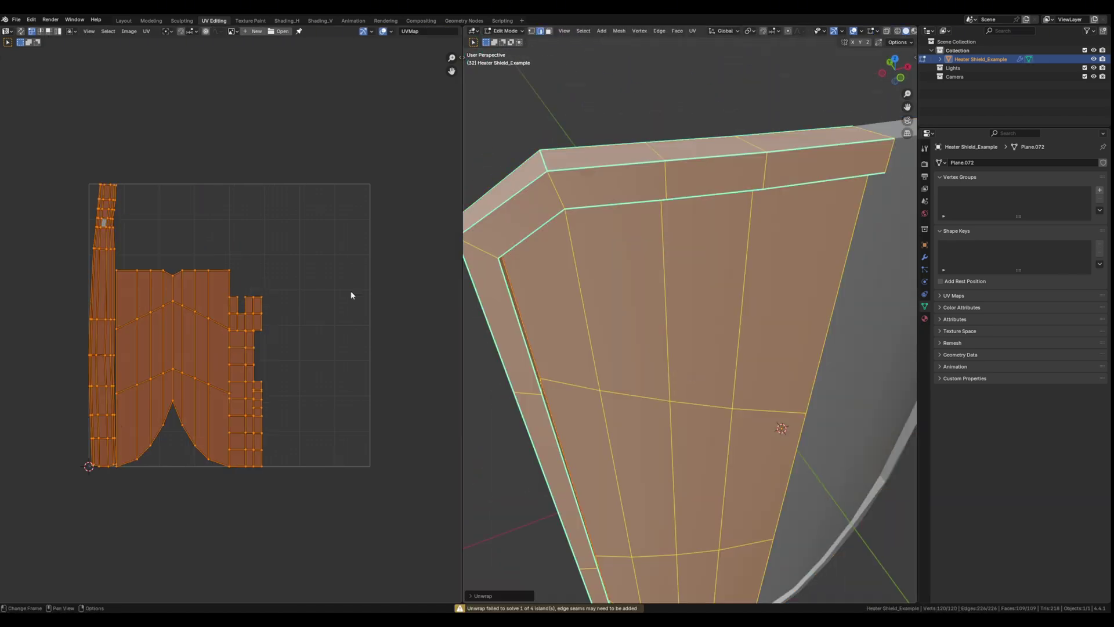
pyautogui.moveTo(599, 263); pyautogui.dragTo(646, 179, button='middle')
# - Re-unwrap the whole shield with live unwrap enabled
pyautogui.hotkey('alt', 'a')
pyautogui.press('a')
pyautogui.press('u')
pyautogui.click(646, 179)
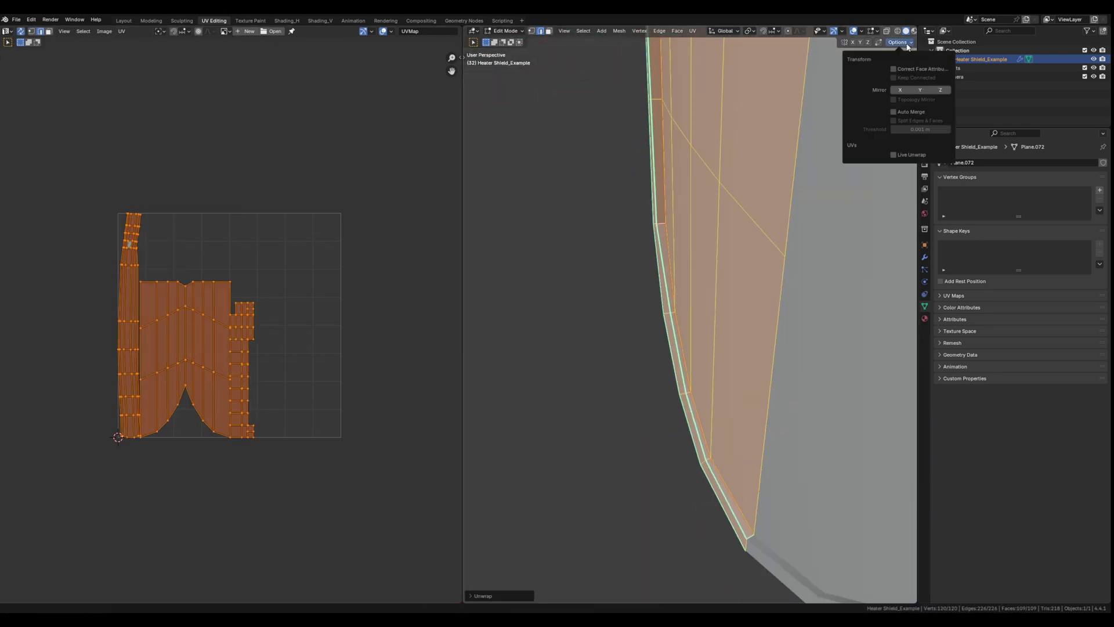
pyautogui.hotkey('alt', 'a')
# - Mark the rings of edges along the shield's thin side as seams
pyautogui.moveTo(885, 136); pyautogui.dragTo(582, 473, button='middle')
pyautogui.keyDown('ctrl'); pyautogui.keyDown('alt'); pyautogui.click(777, 464); pyautogui.keyUp('alt'); pyautogui.keyUp('ctrl')
pyautogui.keyDown('ctrl'); pyautogui.keyDown('alt'); pyautogui.click(671, 347); pyautogui.keyUp('alt'); pyautogui.keyUp('ctrl')
pyautogui.moveTo(600, 330); pyautogui.dragTo(725, 267, button='middle')
pyautogui.keyDown('ctrl'); pyautogui.keyDown('alt'); pyautogui.click(754, 418); pyautogui.keyUp('alt'); pyautogui.keyUp('ctrl')
pyautogui.rightClick(735, 488)
pyautogui.click(736, 487)
# - Mark an edge at the shield's top corner as a seam and re-unwrap
pyautogui.click(726, 269)
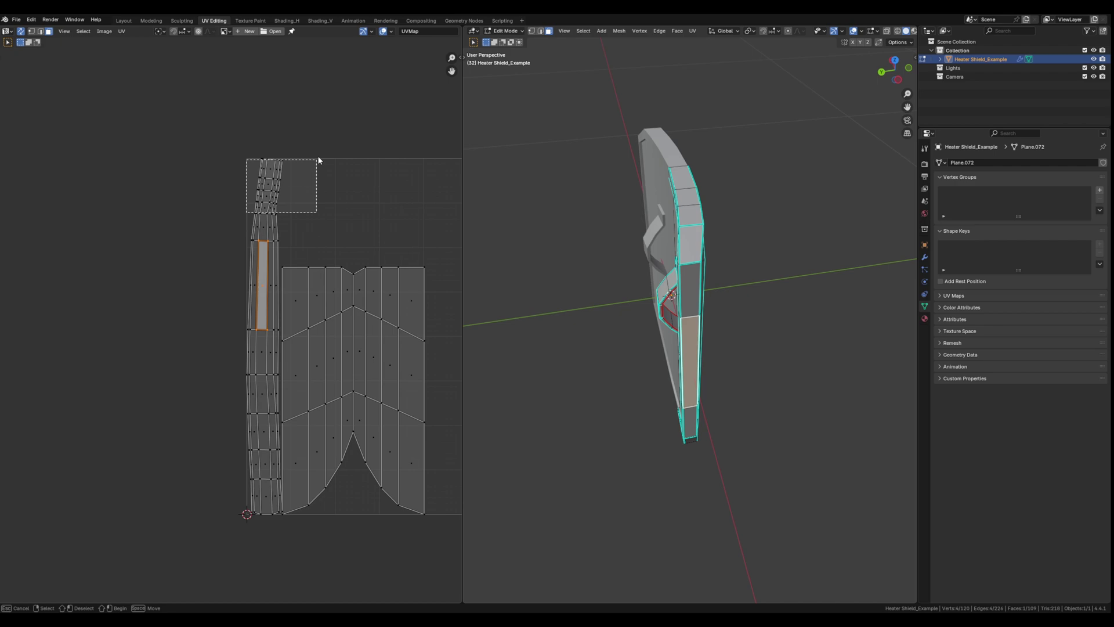
pyautogui.moveTo(318, 161); pyautogui.dragTo(319, 161)
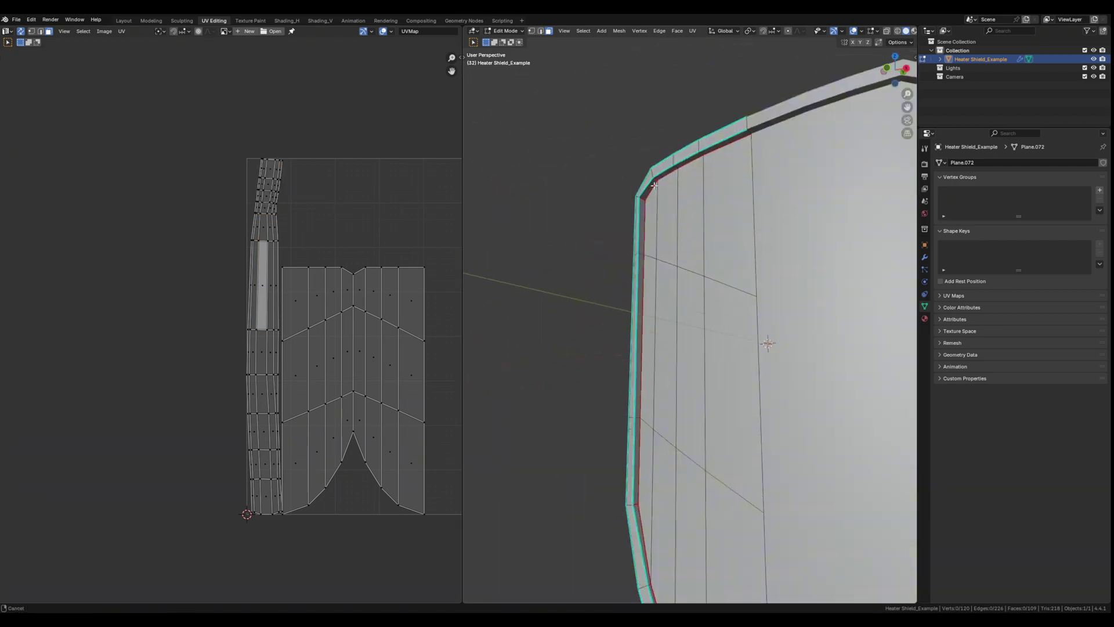
pyautogui.moveTo(248, 212); pyautogui.dragTo(326, 144)
pyautogui.moveTo(667, 278); pyautogui.dragTo(545, 348, button='middle')
pyautogui.click(570, 278)
pyautogui.hotkey('ctrl', 'e')
pyautogui.click(570, 278)
# - Select an edge on the shield's lower rim
pyautogui.click(617, 497)
pyautogui.scroll(4, 310, 316)
pyautogui.moveTo(645, 225); pyautogui.dragTo(660, 273, button='middle')
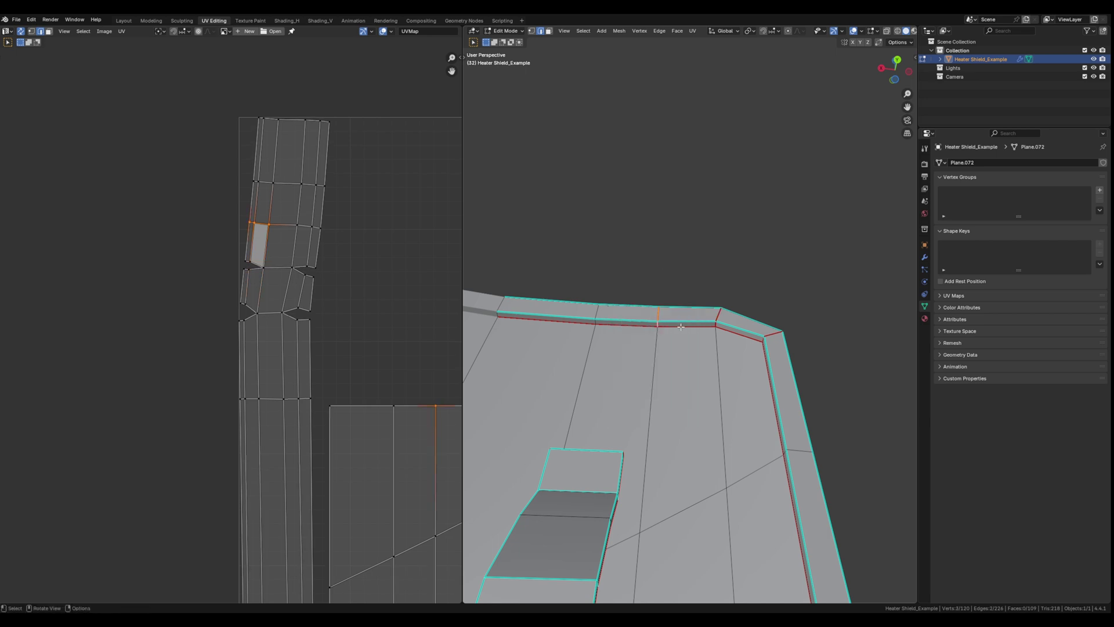
pyautogui.moveTo(680, 326); pyautogui.dragTo(522, 371, button='middle')
pyautogui.scroll(-3, 373, 385)
pyautogui.moveTo(580, 441); pyautogui.dragTo(609, 448, button='middle')
# - Rotate the connected face island 180° and move one half of it left
pyautogui.hotkey('ctrl', 'l')
pyautogui.write('r180')
pyautogui.press('Return')
pyautogui.press('g')
pyautogui.click(317, 422)
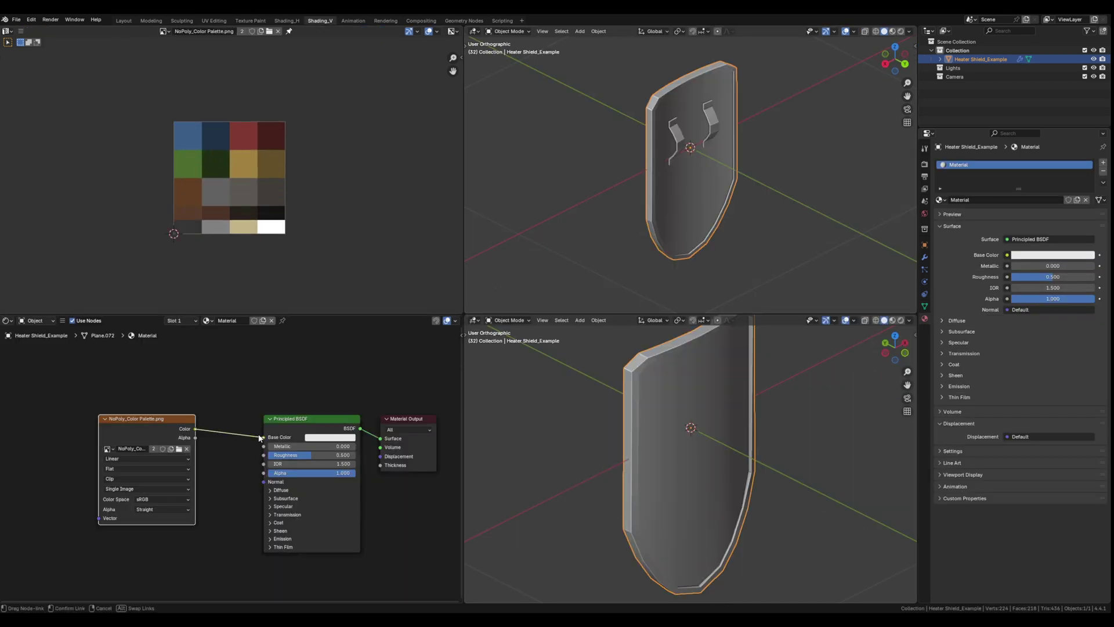
# - Connect the NoPoly_Color Palette image texture to the shield material's Base Color
pyautogui.moveTo(260, 438); pyautogui.dragTo(263, 437)
pyautogui.moveTo(693, 190); pyautogui.dragTo(789, 214, button='middle')
pyautogui.moveTo(702, 187); pyautogui.dragTo(807, 192, button='middle')
pyautogui.moveTo(169, 464); pyautogui.dragTo(216, 464)
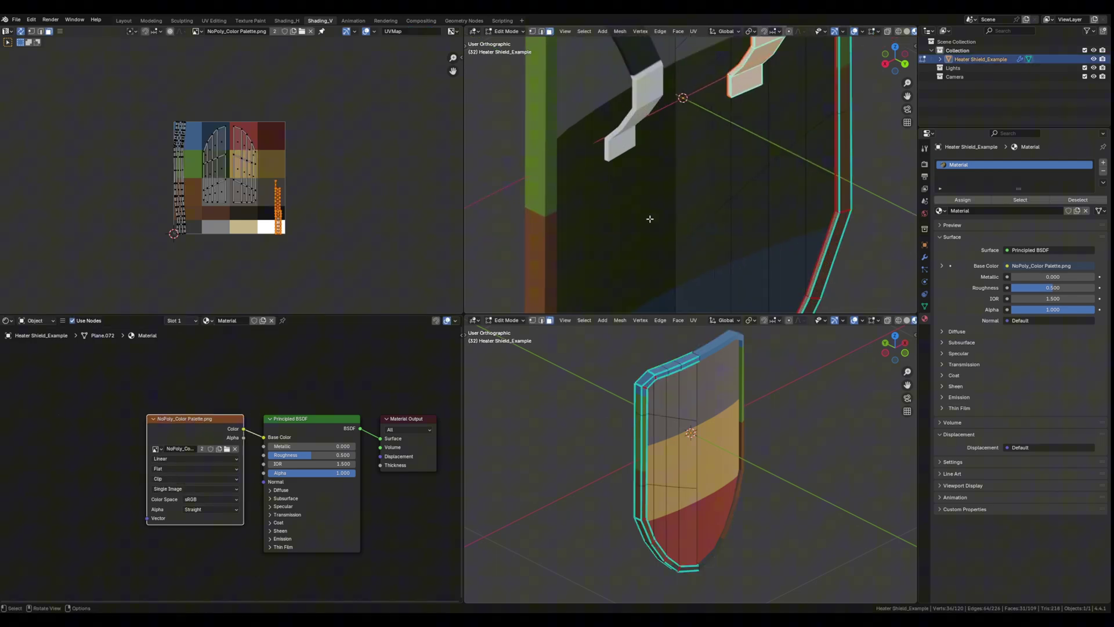
pyautogui.scroll(4, 328, 230)
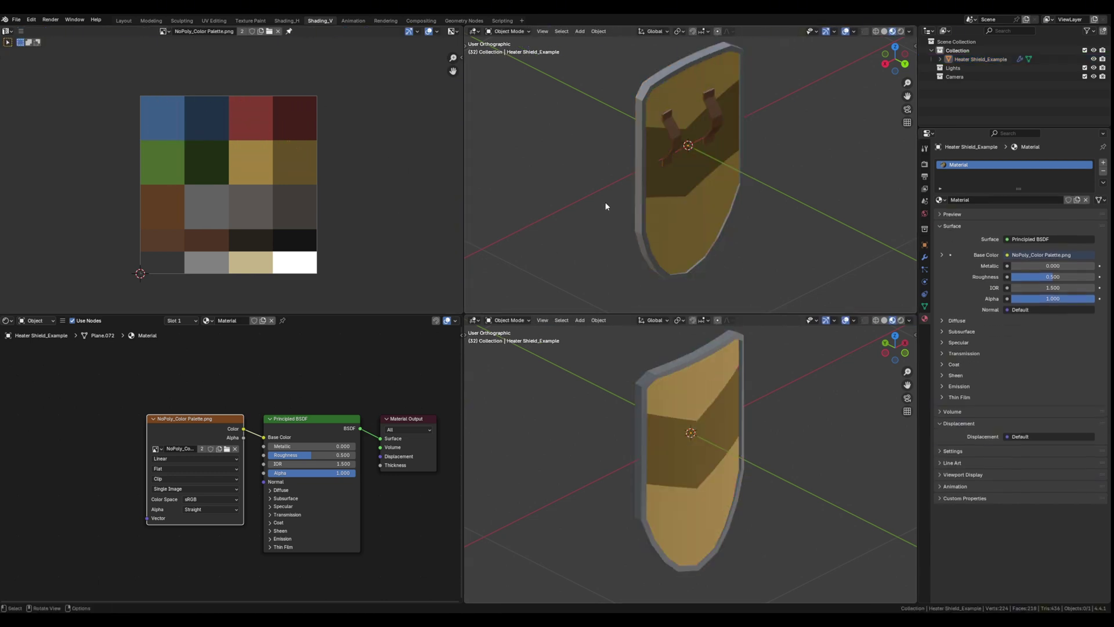
# - In Edit Mode, select the shield's UVs over the palette cells
pyautogui.press('Tab')
pyautogui.scroll(8, 186, 191)
pyautogui.scroll(-8, 291, 173)
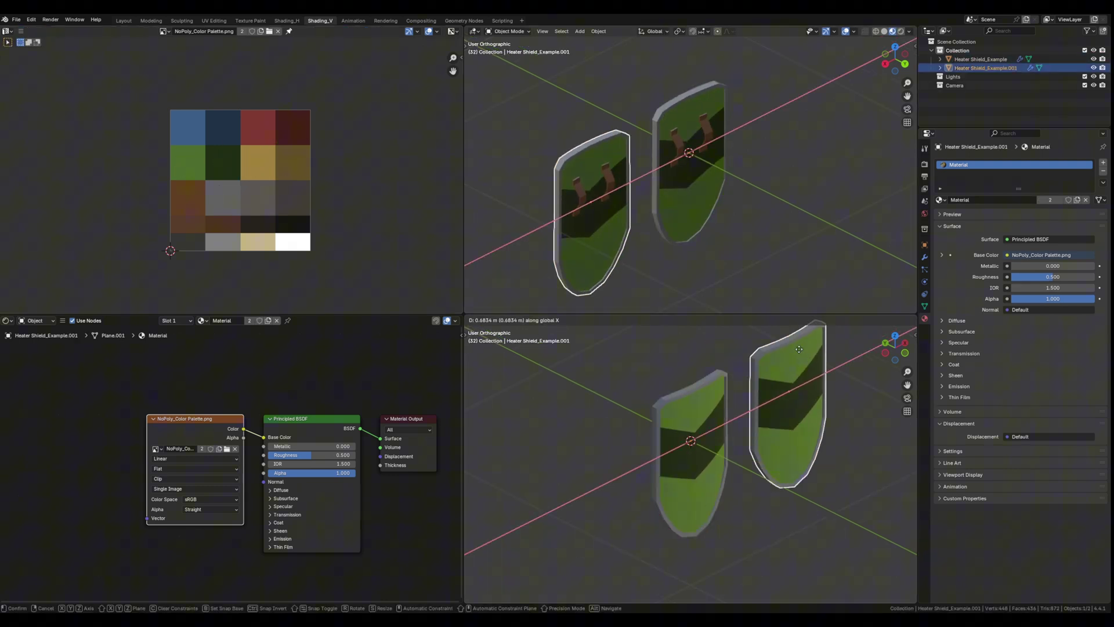
pyautogui.moveTo(161, 181); pyautogui.dragTo(266, 137)
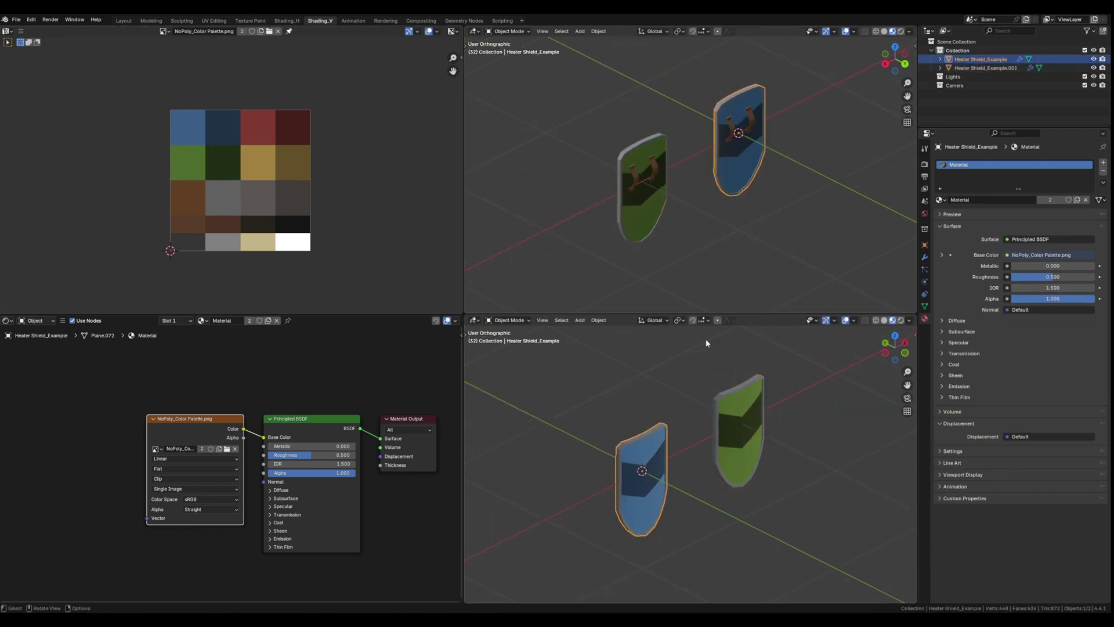
# - Duplicate the shield for another colour variant and check the copies from front and back
pyautogui.hotkey('shift', 'd')
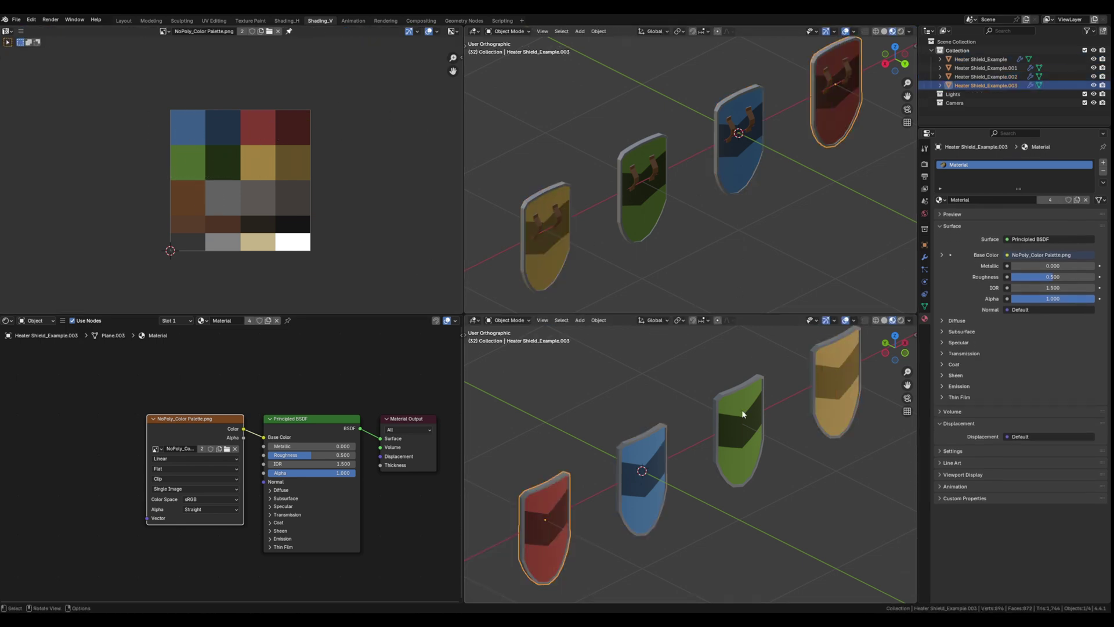
pyautogui.press('KP_1')
pyautogui.press('ctrl+KP_1')
pyautogui.hotkey('alt', 'a')
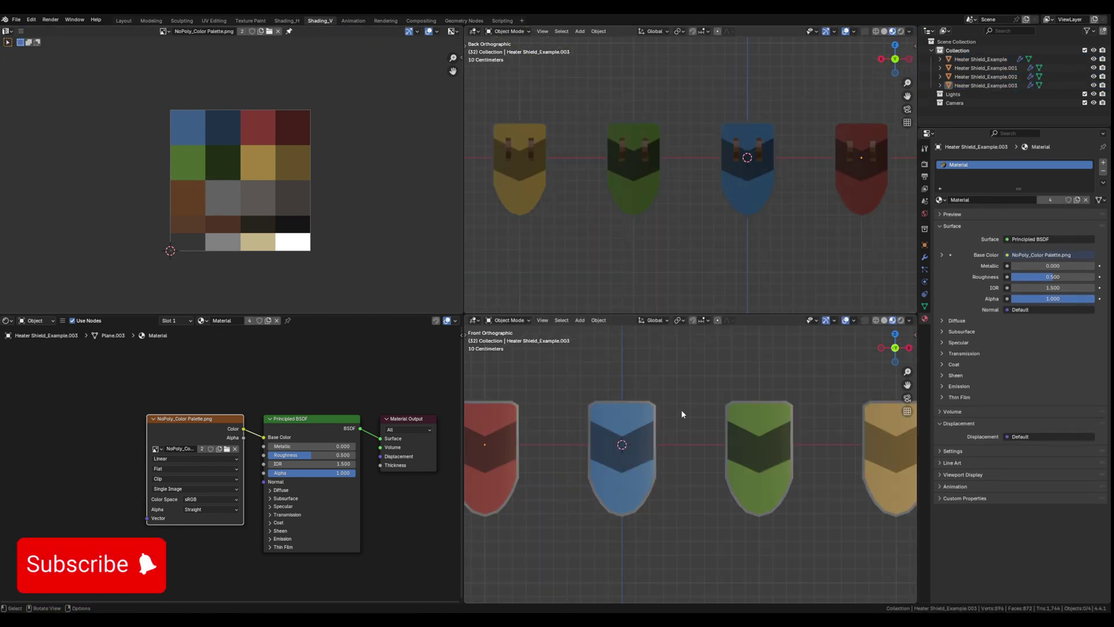
pyautogui.moveTo(722, 382); pyautogui.dragTo(688, 371, button='middle')
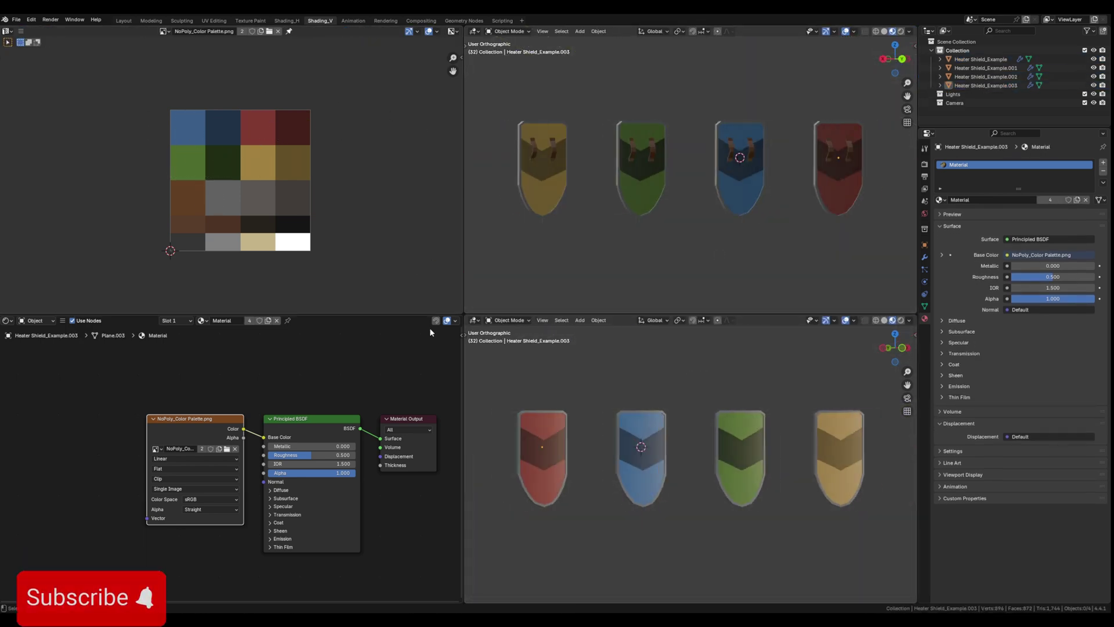